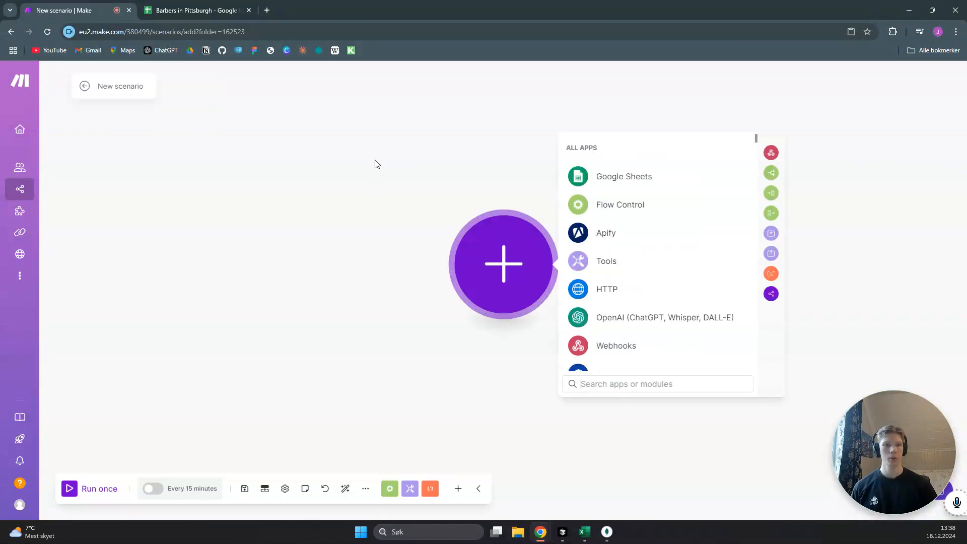
Add a Google Sheets Search Rows module as the scenario's first module
left_click(610, 177)
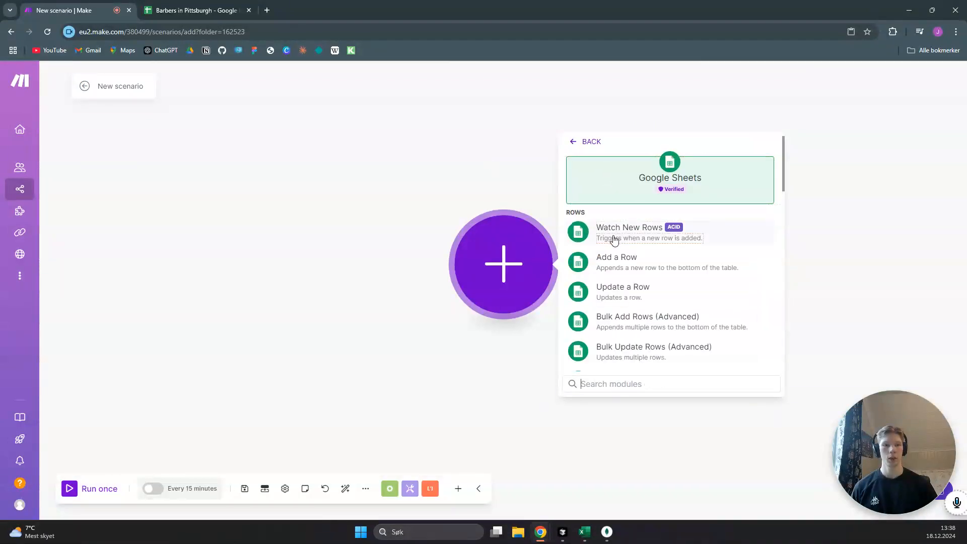
scroll(669, 318, "down", 4)
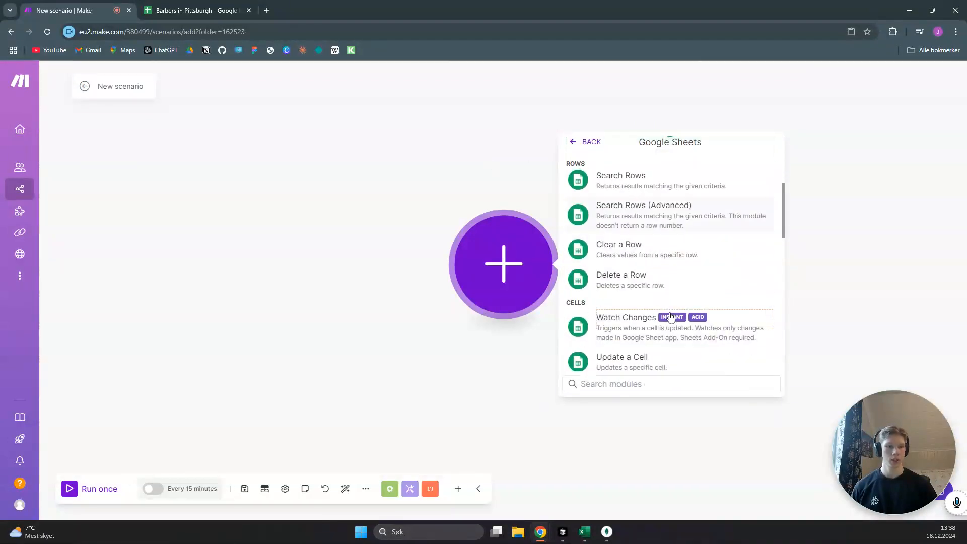
scroll(670, 278, "up", 2)
left_click(656, 280)
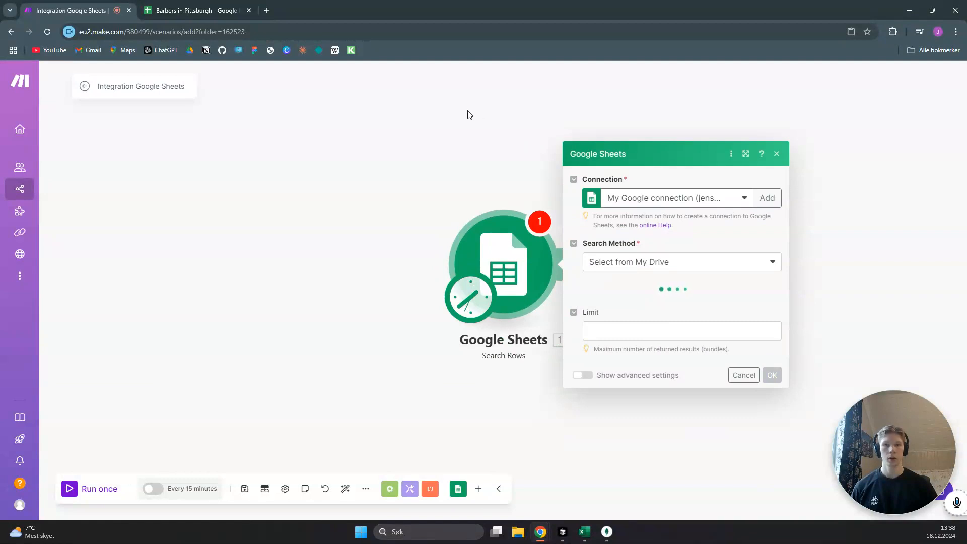
Switch to the Barbers in Pittsburgh spreadsheet and narrow the internal email 1, internal email 2 and external email 1 columns
left_click(192, 9)
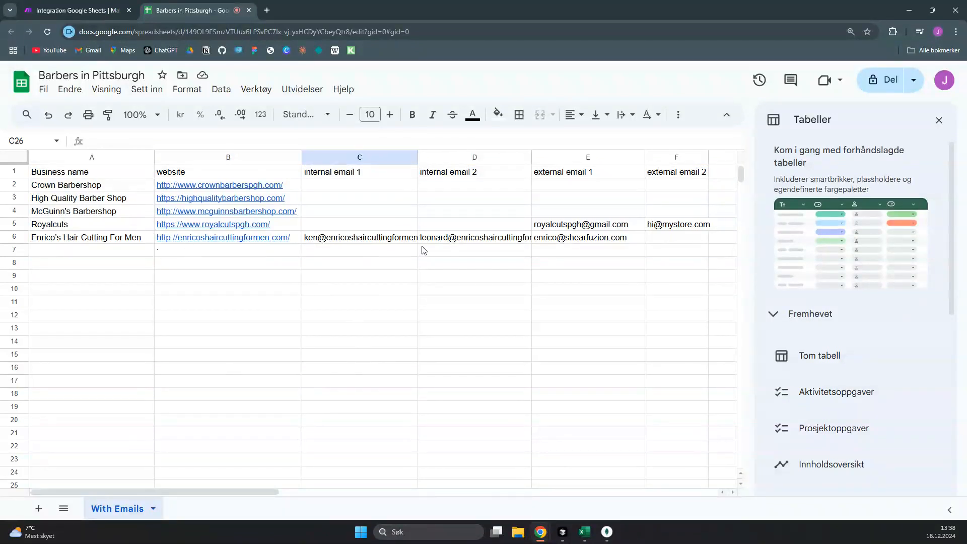
left_click_drag(567, 163, 382, 161)
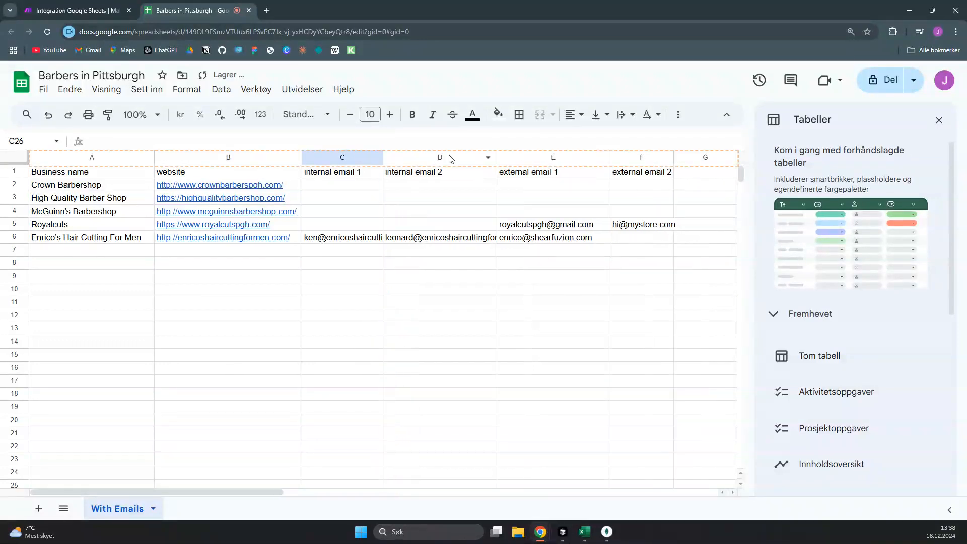
left_click(498, 156)
left_click_drag(499, 158, 455, 158)
left_click_drag(570, 156, 523, 156)
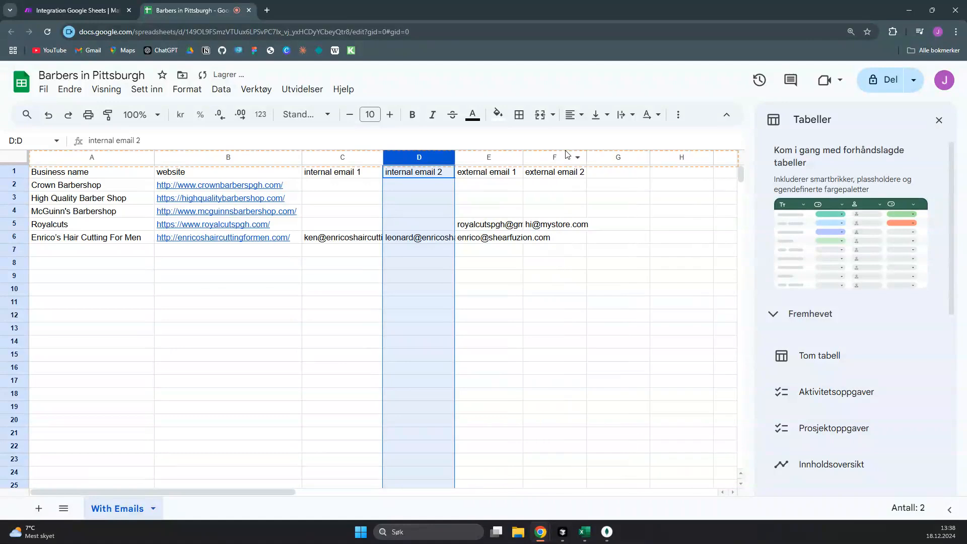
Add the header "personalised message" in cell G1 and widen column G to fit it
left_click(629, 176)
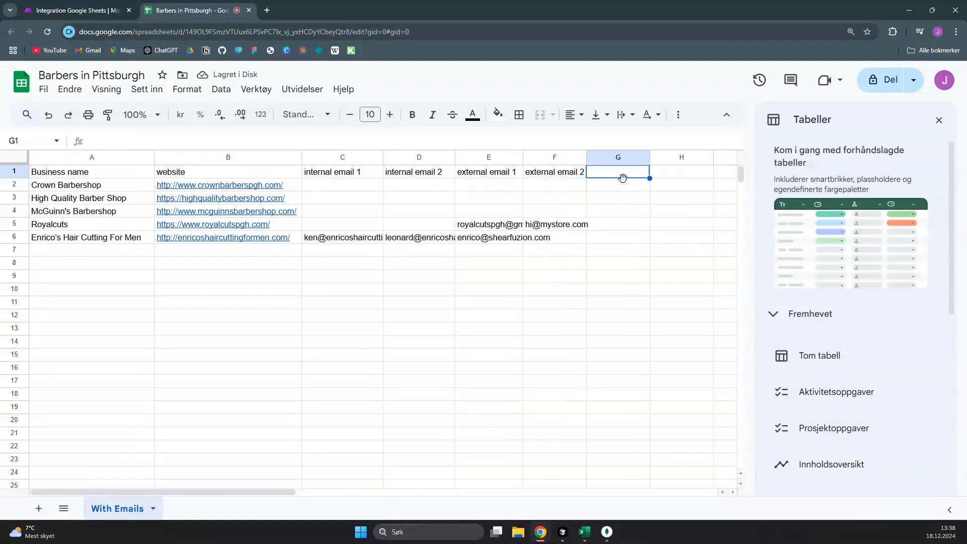
type("personali")
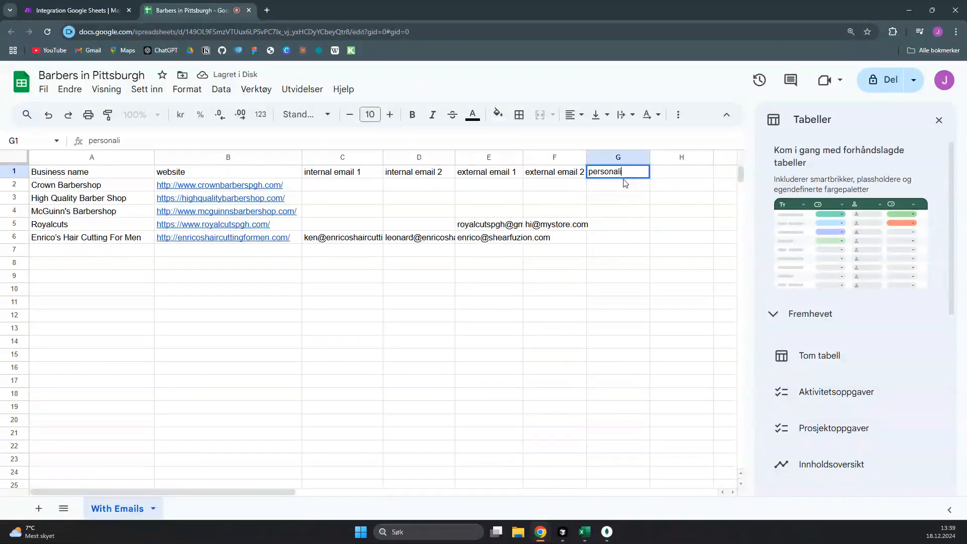
type("sed message")
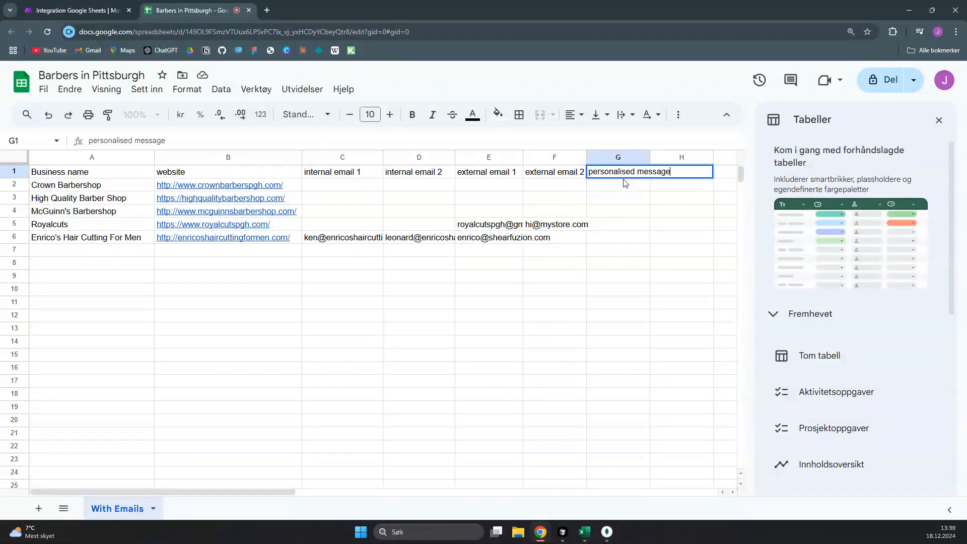
left_click_drag(651, 157, 686, 156)
left_click(645, 194)
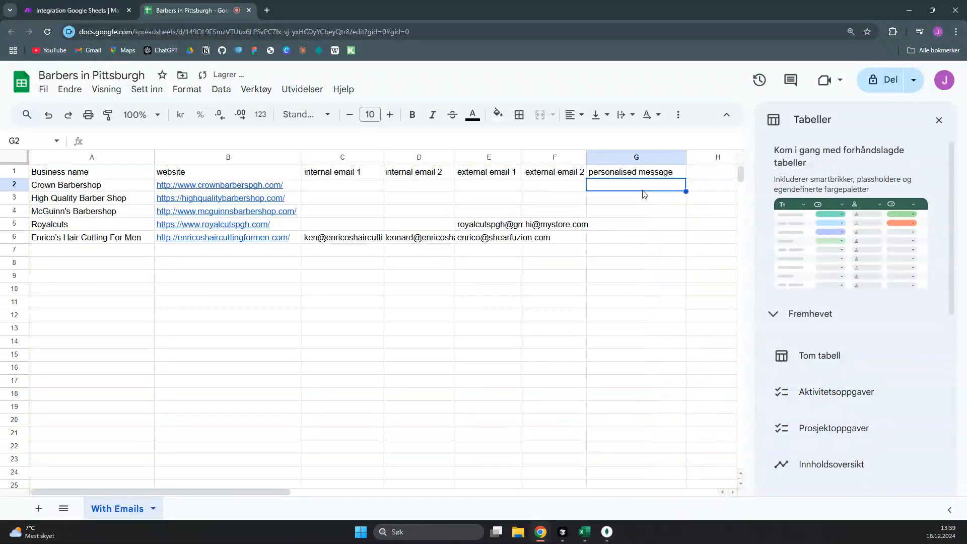
Return to the Make scenario and choose the Barbers in Pittsburgh spreadsheet from My Drive for the Search Rows module
left_click(86, 4)
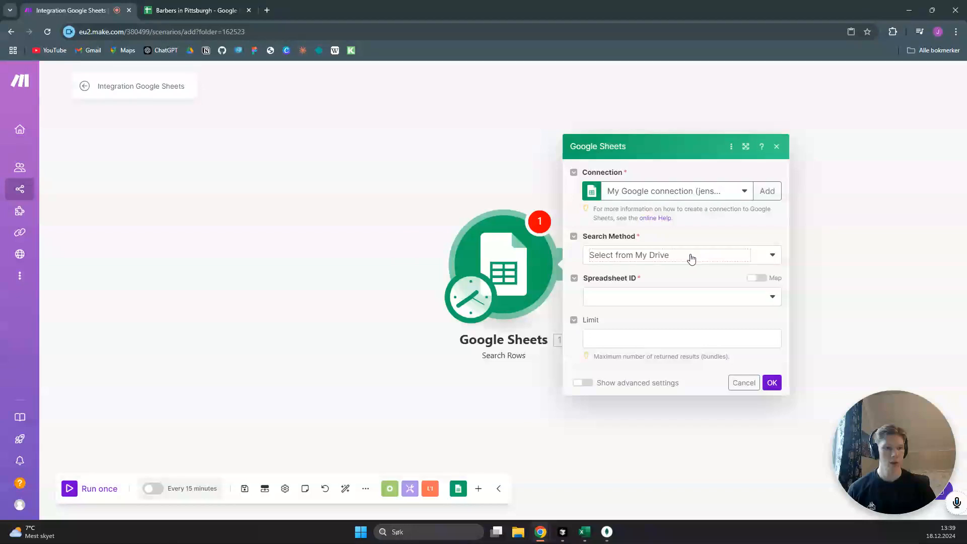
left_click(771, 258)
left_click(726, 306)
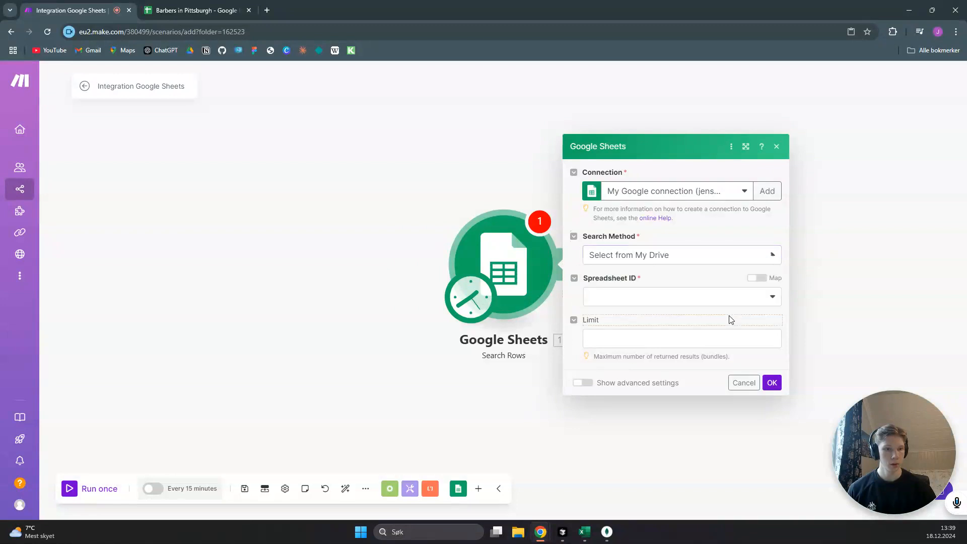
left_click(740, 303)
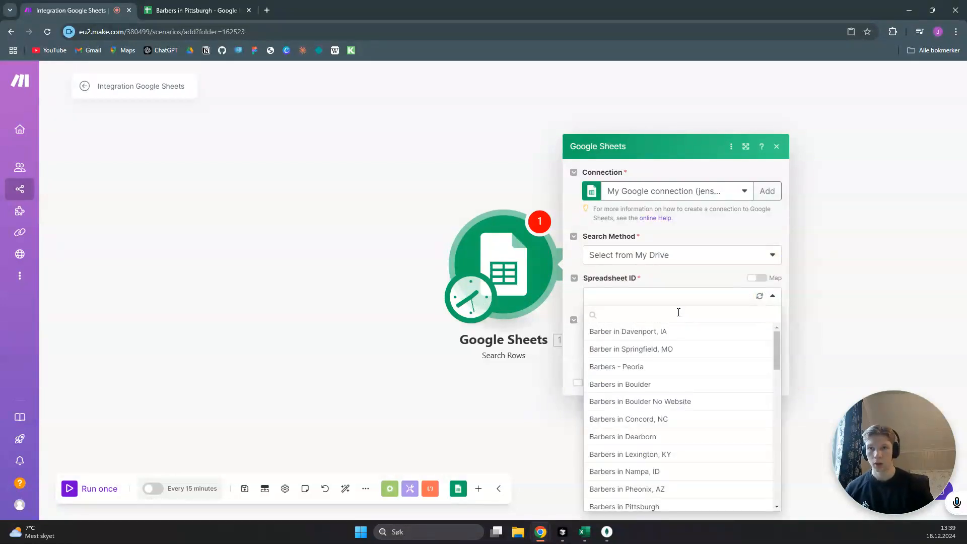
type("barbers")
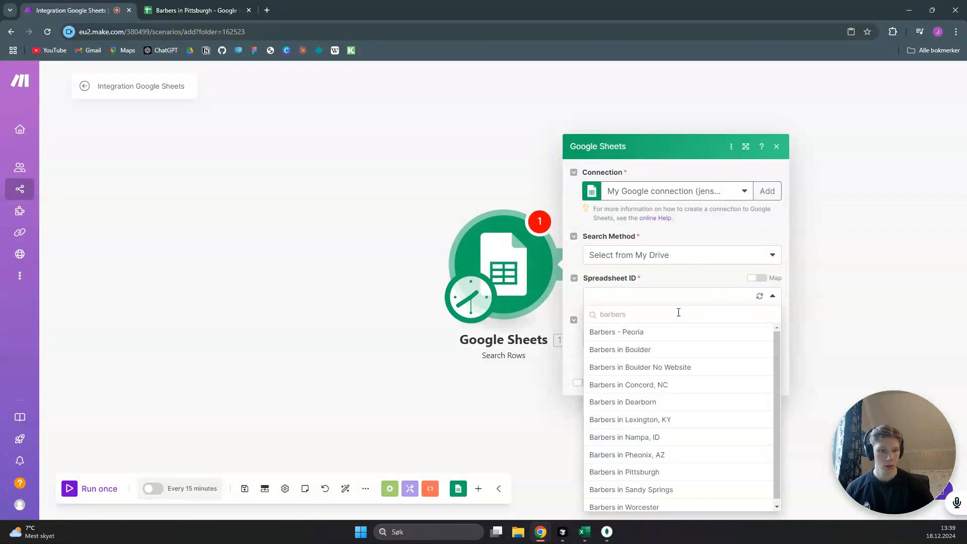
type(" in ")
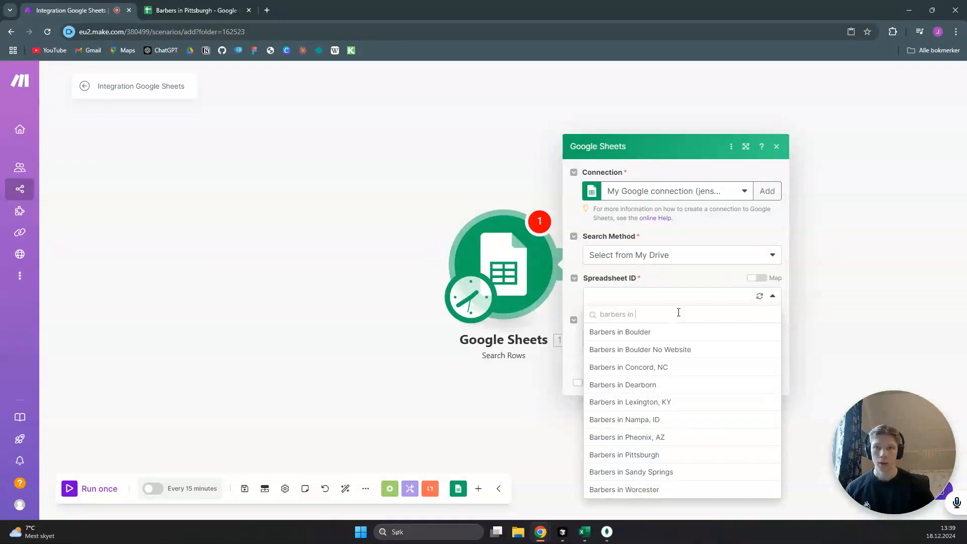
type("pitt")
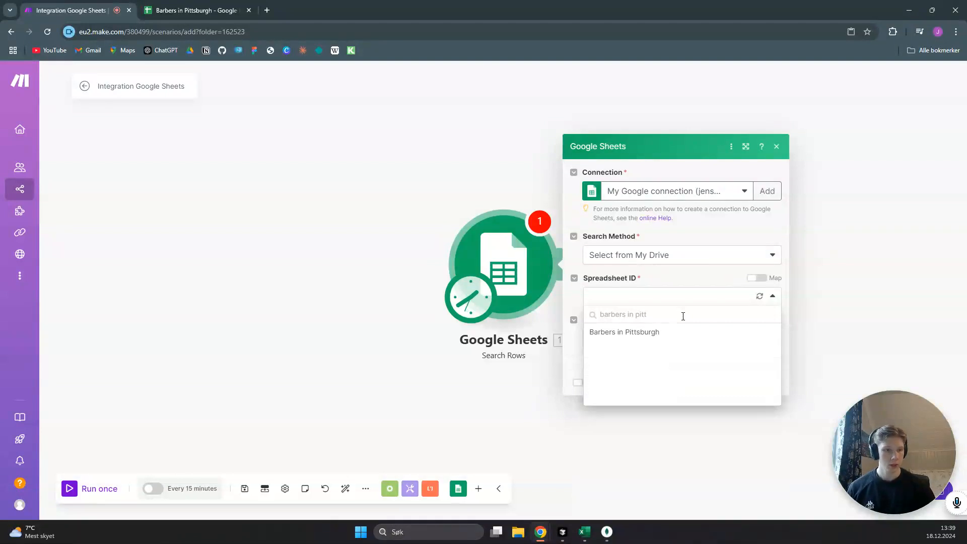
left_click(659, 331)
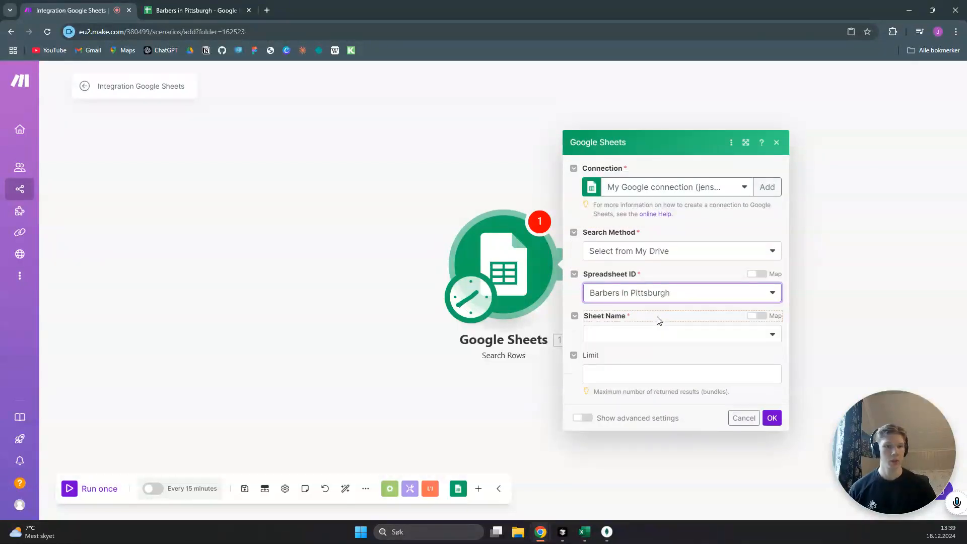
Set the Search Rows sheet name to With Emails and save the module settings
left_click(777, 325)
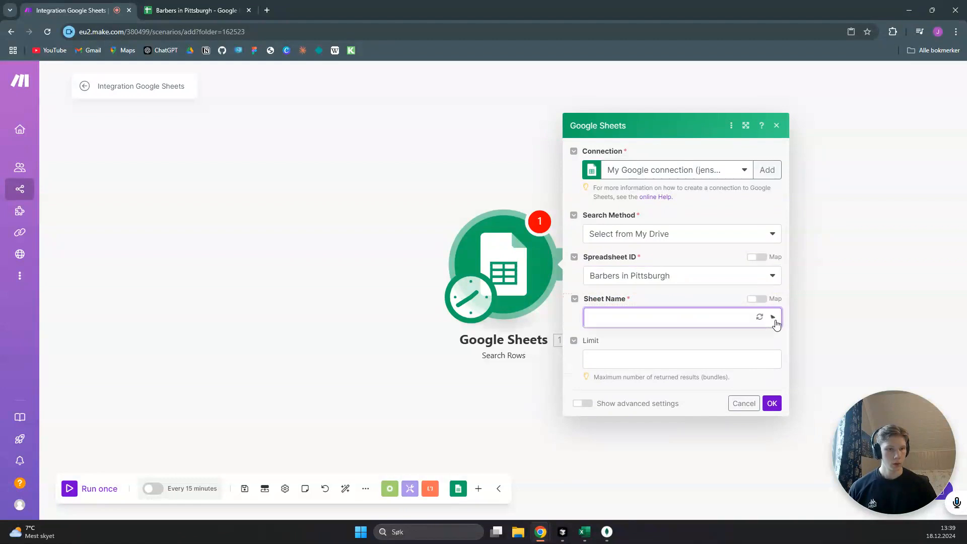
left_click(661, 340)
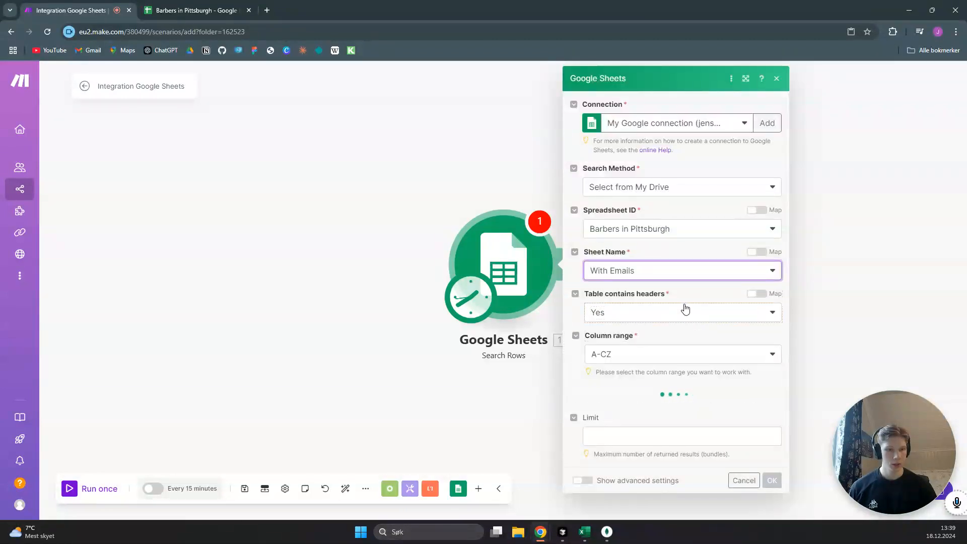
scroll(681, 399, "down", 3)
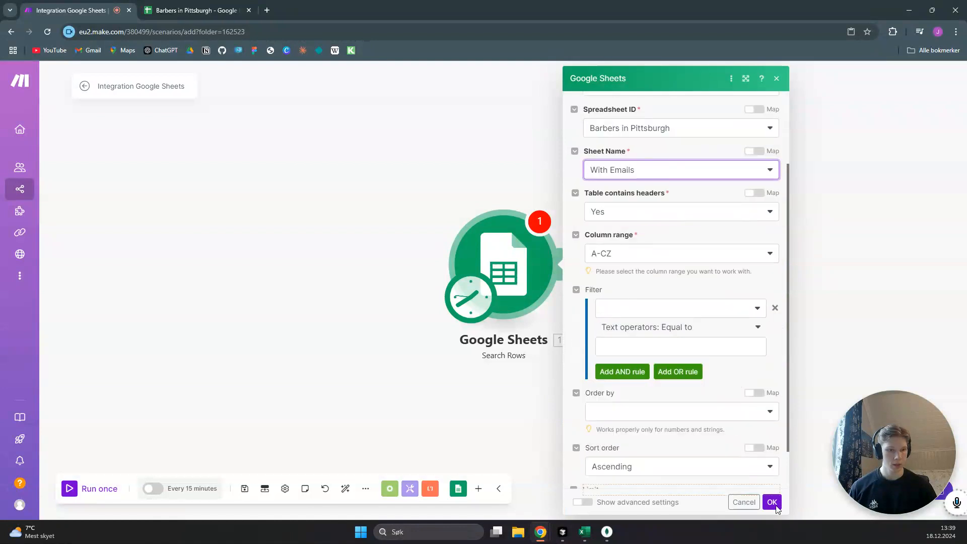
left_click(772, 501)
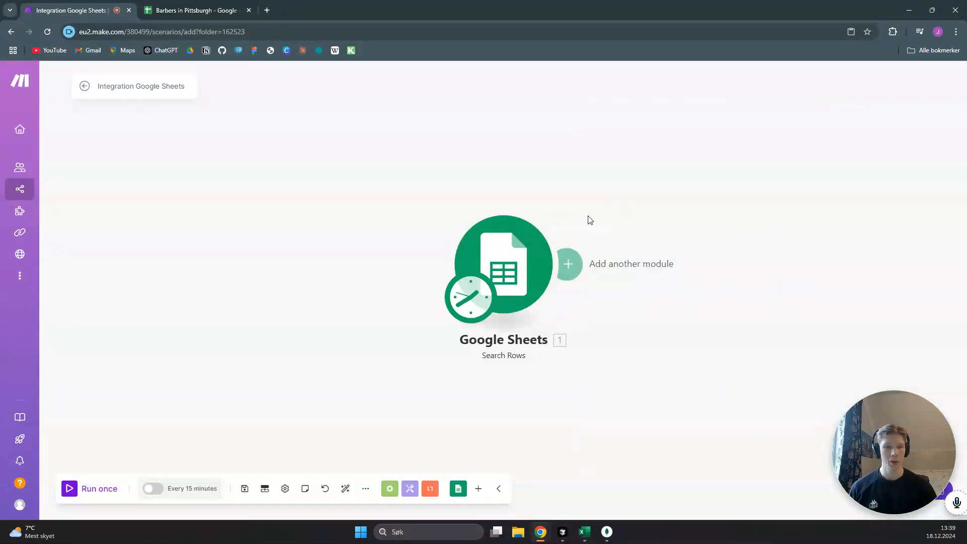
Add an HTTP Make a request module after the Google Sheets module
left_click_drag(554, 232, 257, 243)
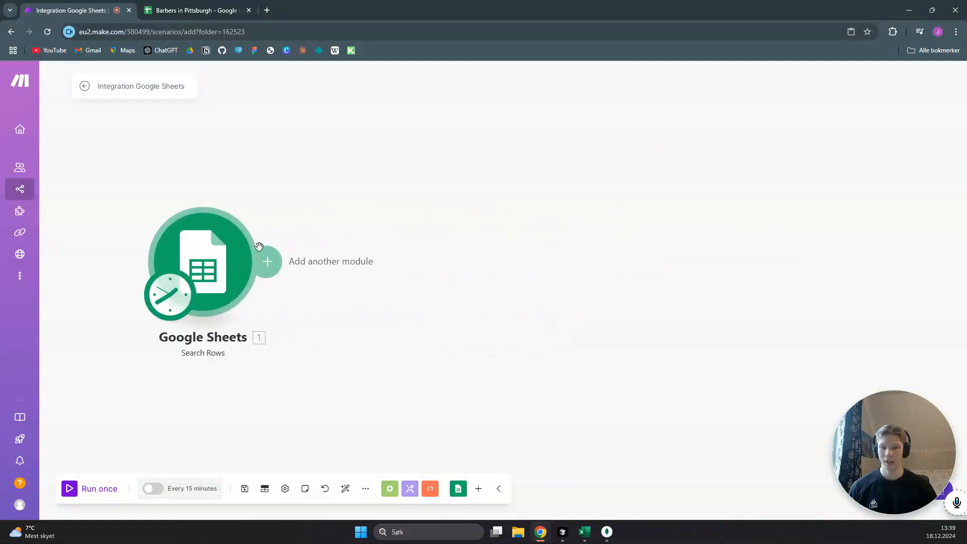
left_click(270, 267)
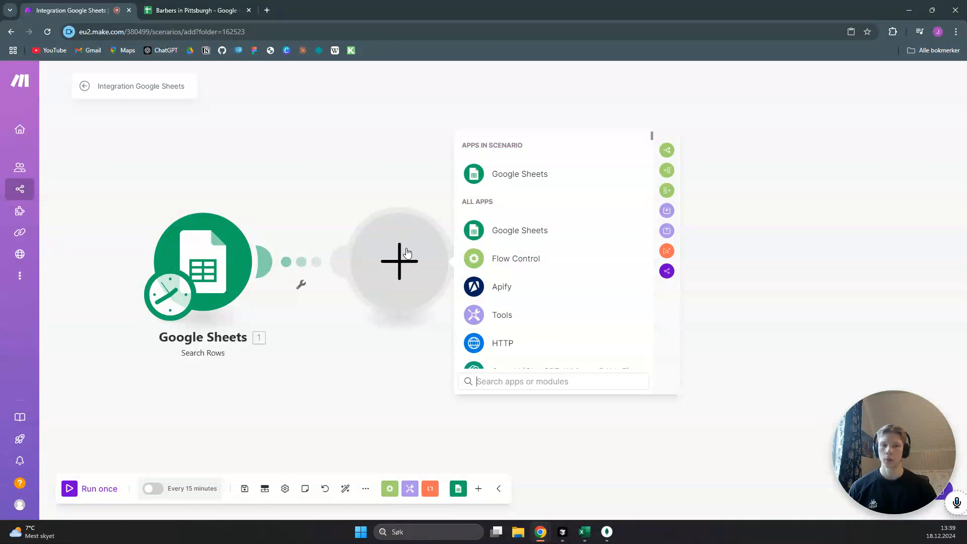
left_click(510, 348)
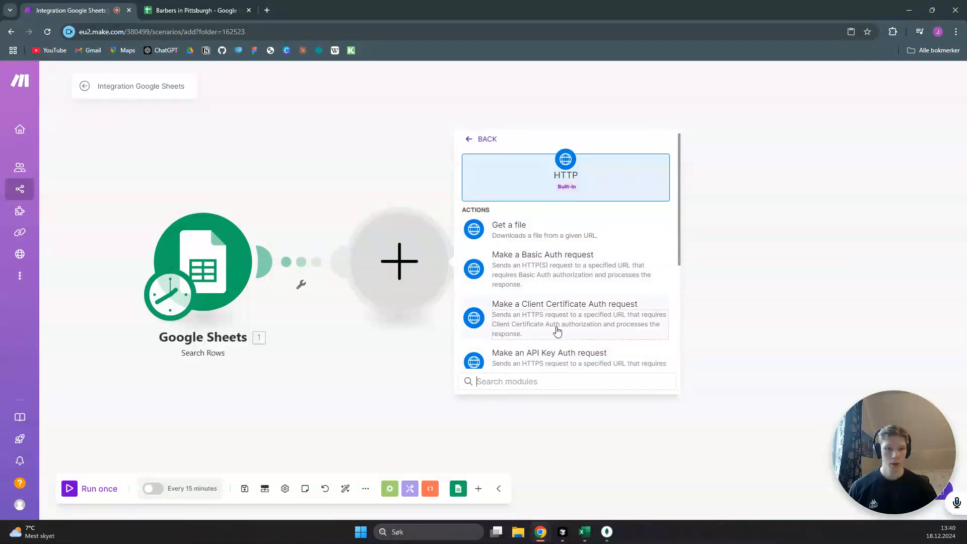
scroll(557, 331, "down", 5)
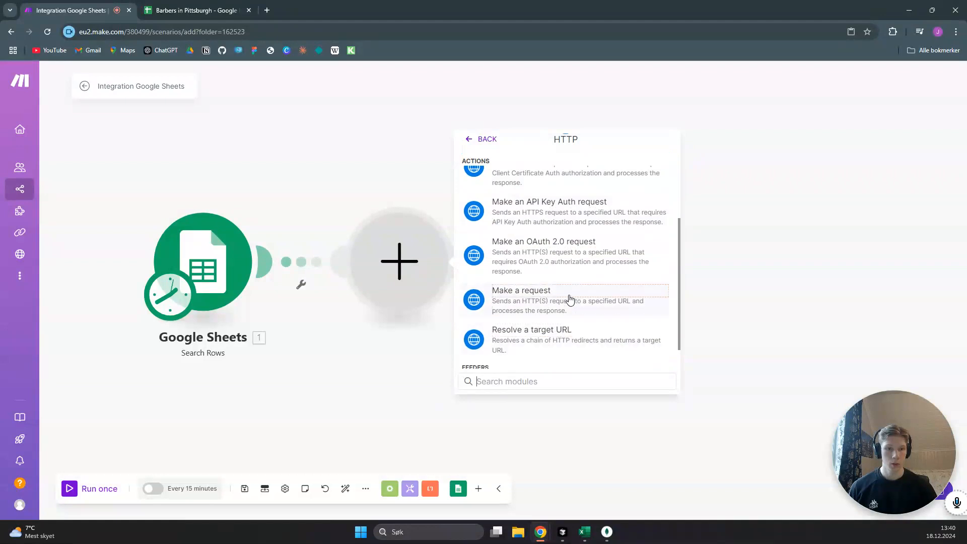
left_click(570, 299)
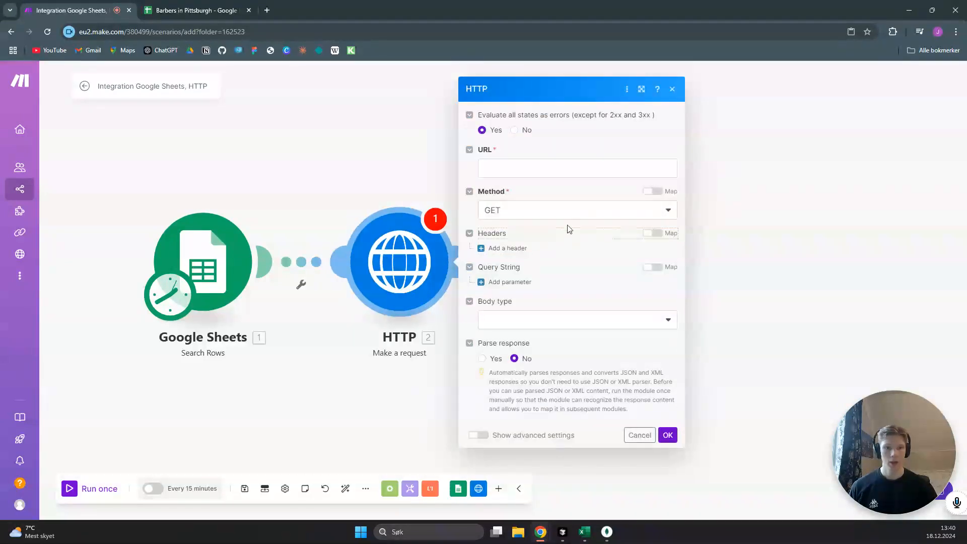
Map the HTTP request's URL to the website (B) column from Search Rows and save the module
left_click(535, 169)
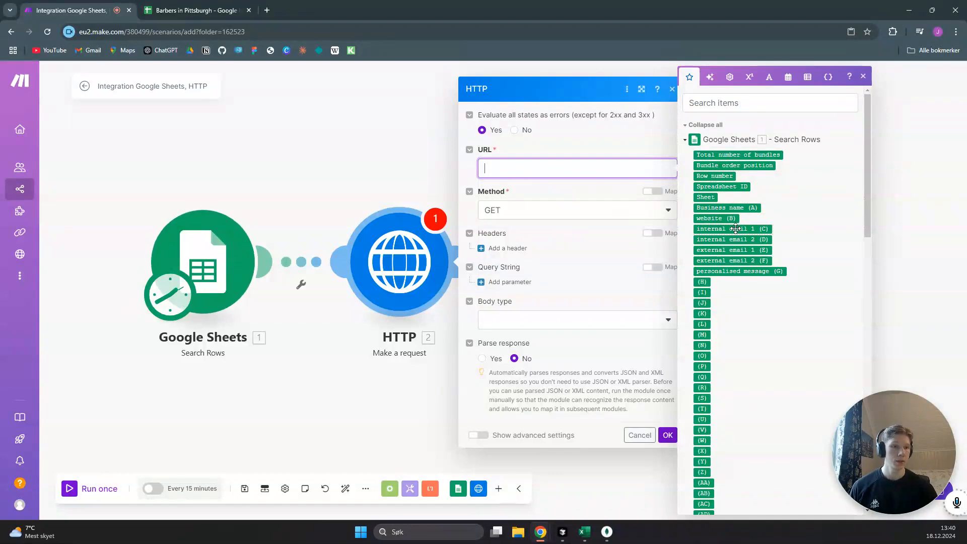
left_click(721, 218)
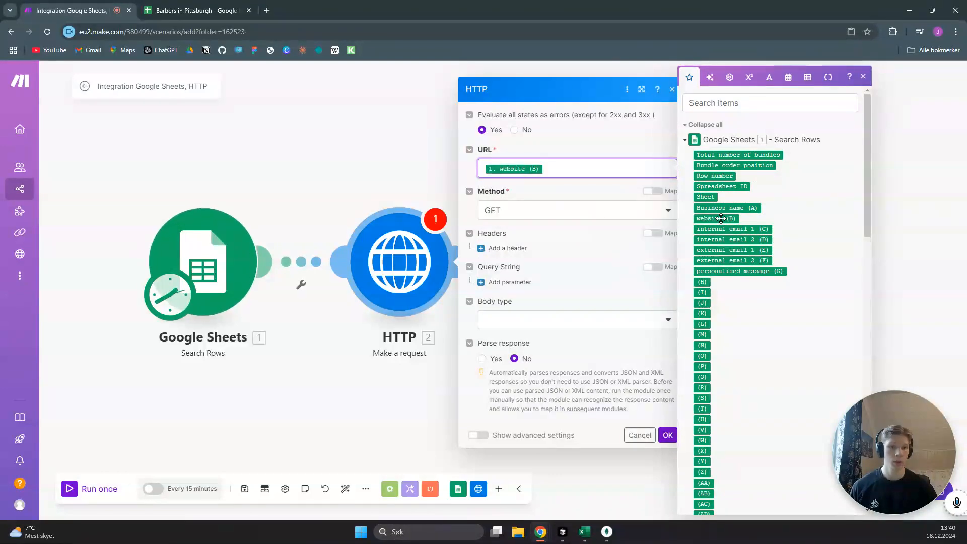
left_click(668, 436)
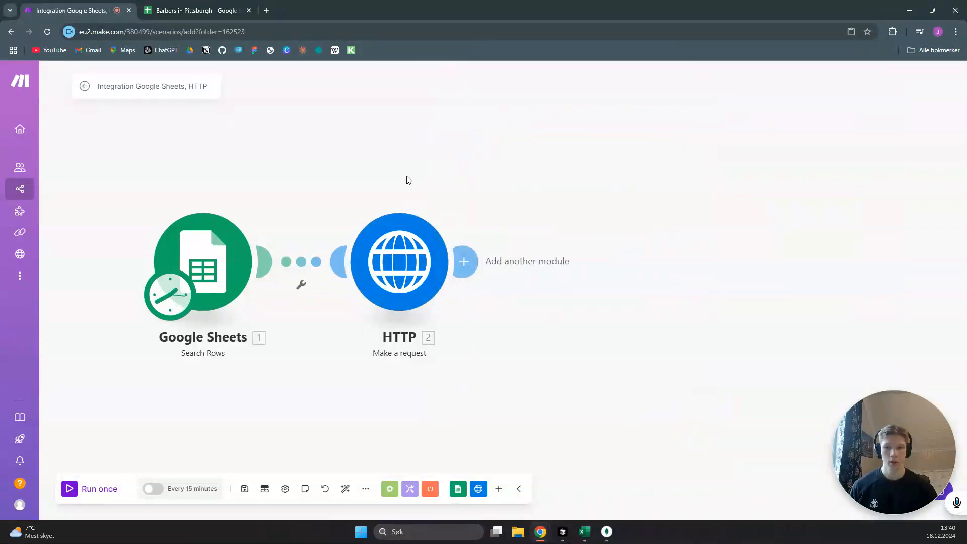
Run the scenario once and examine the output data of the HTTP module's Operation 4
left_click(97, 491)
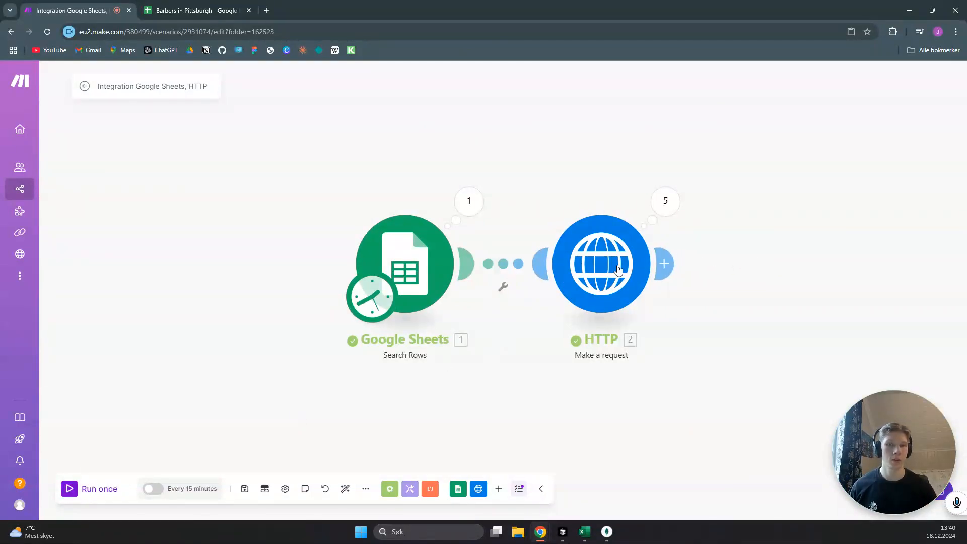
left_click(665, 204)
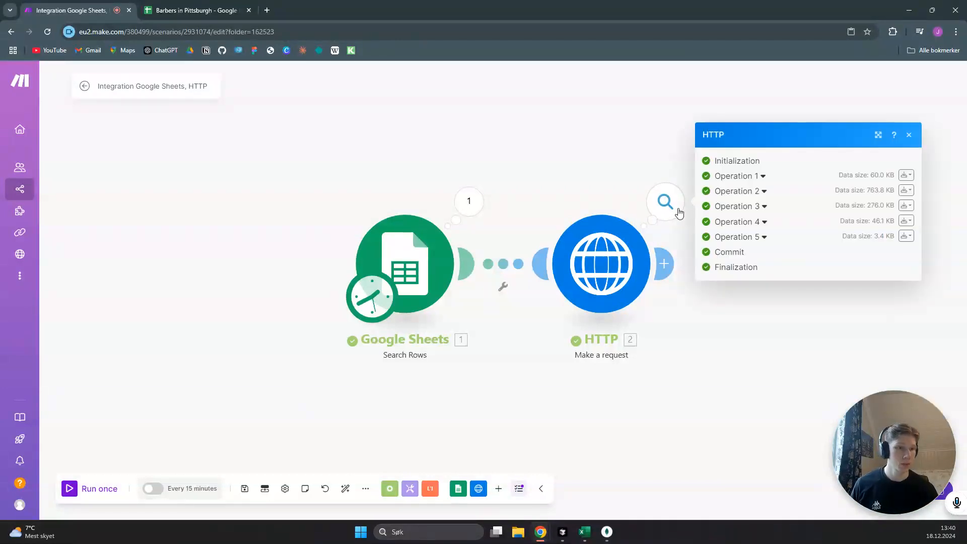
left_click(767, 222)
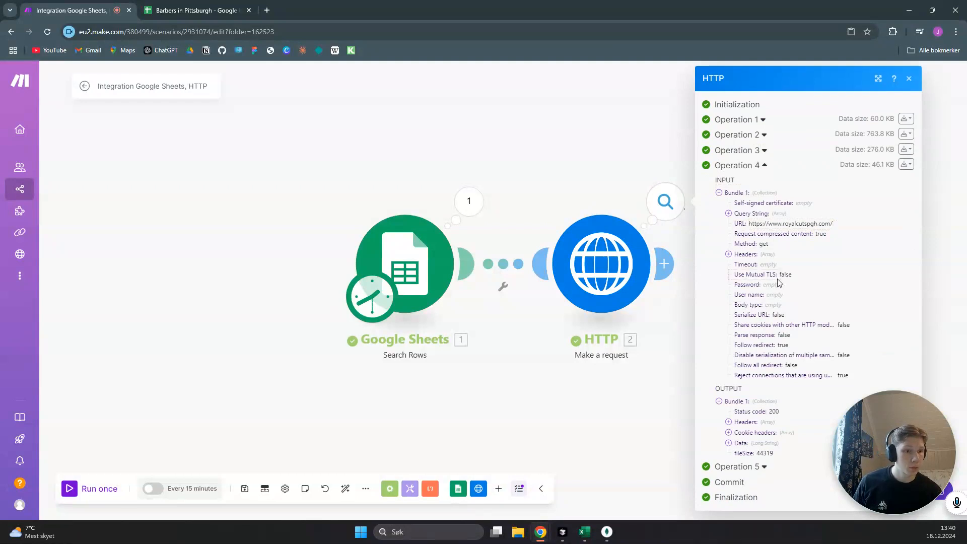
left_click(729, 443)
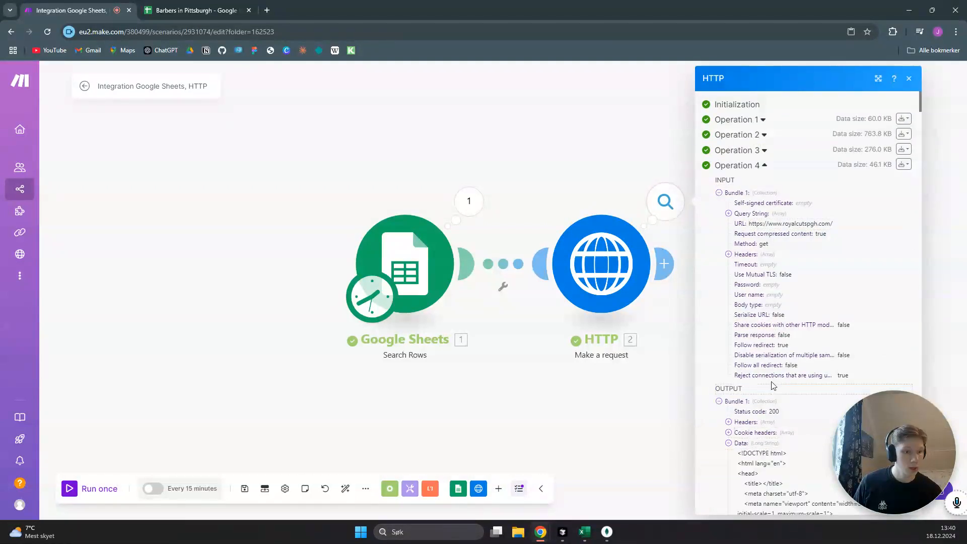
scroll(788, 368, "down", 5)
scroll(801, 274, "down", 3)
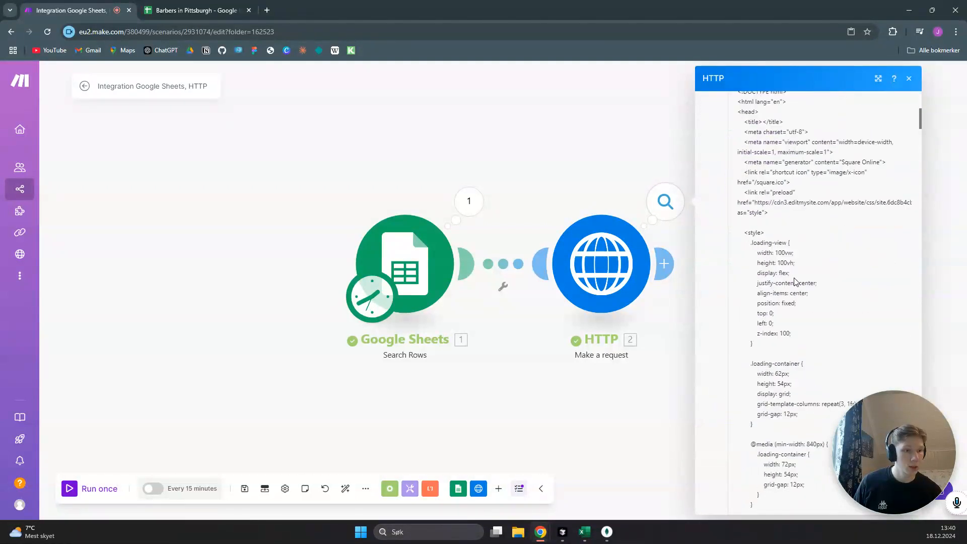
left_click(910, 80)
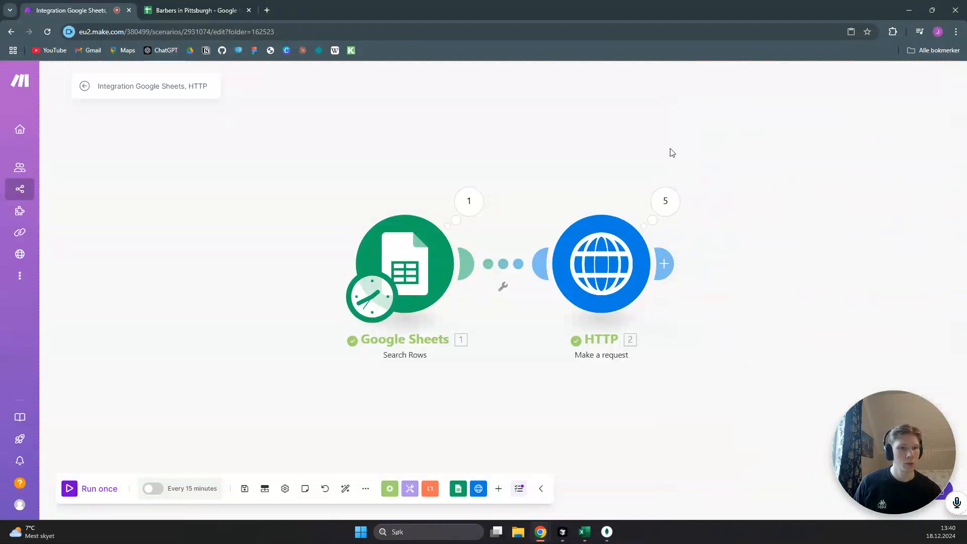
Add a Text parser HTML to text module after the HTTP module
left_click(446, 268)
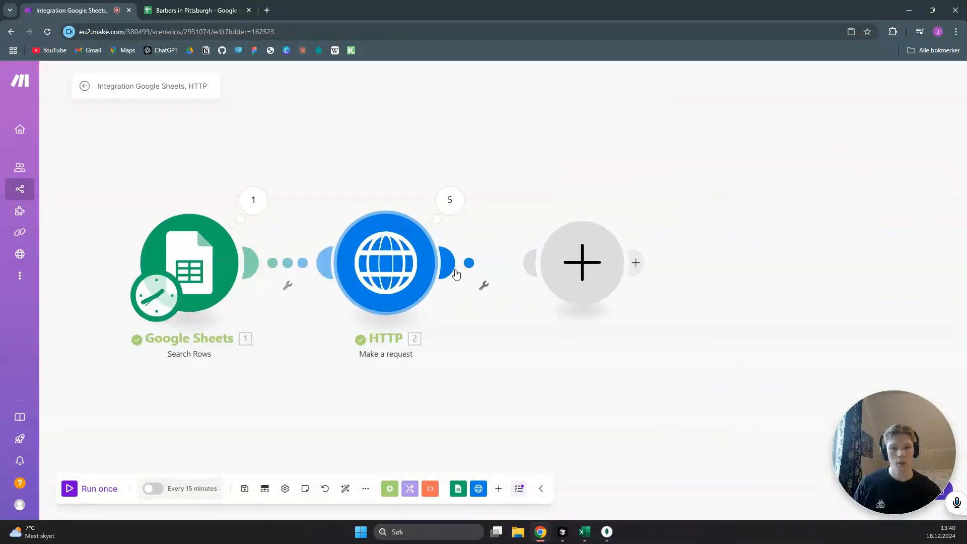
left_click(693, 375)
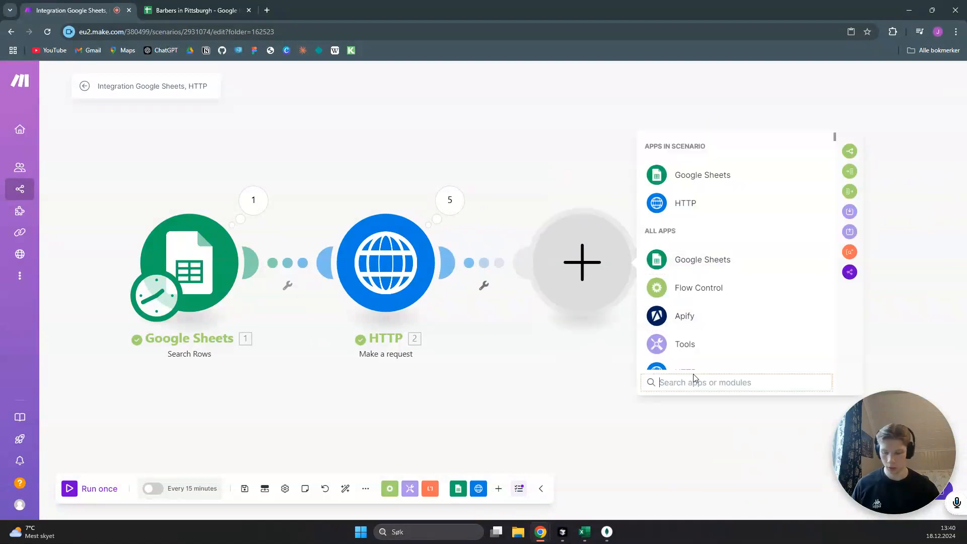
type("text pars")
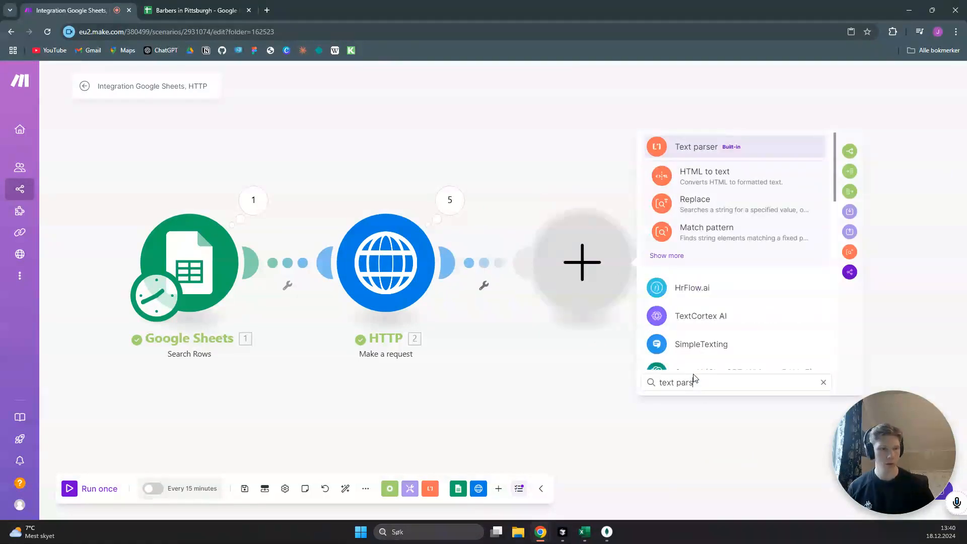
left_click(710, 150)
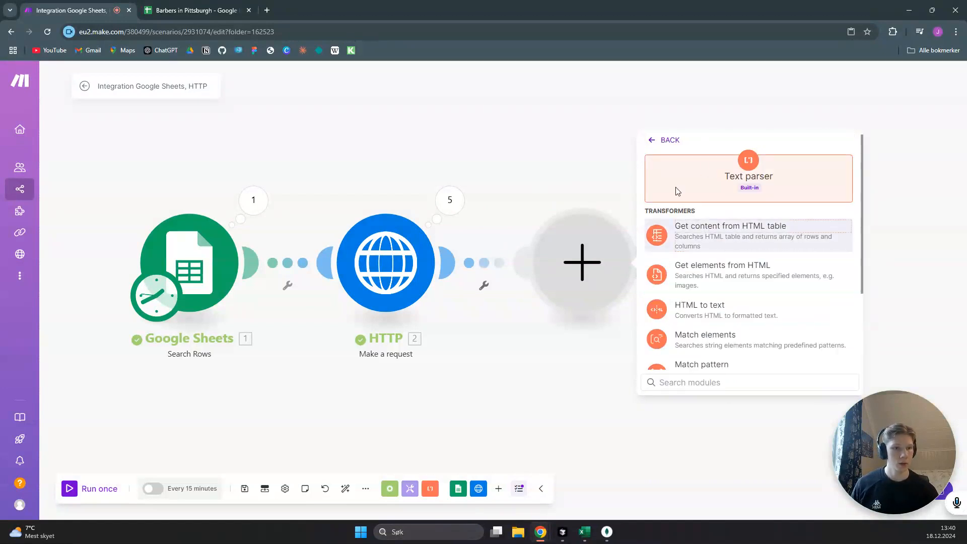
left_click(722, 312)
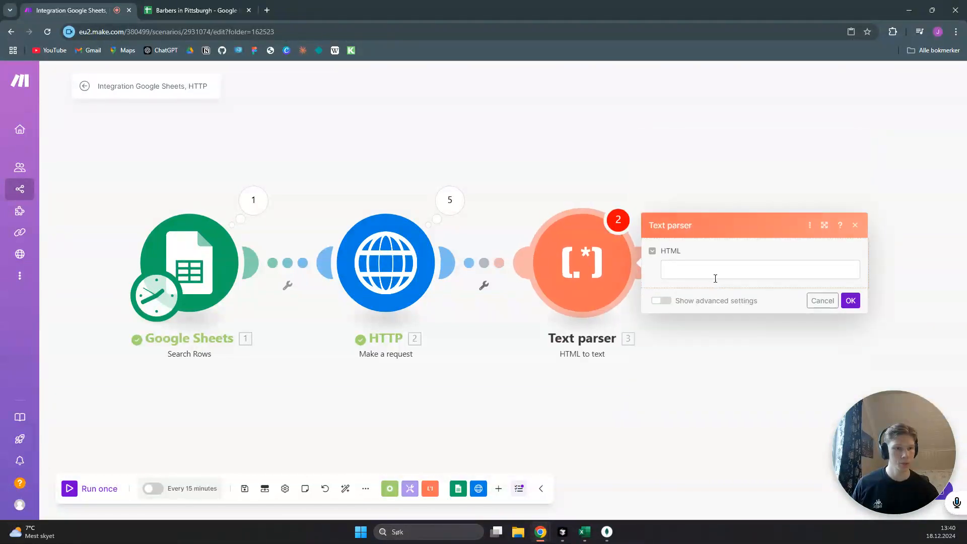
Map the Text parser's HTML input to the HTTP module's Data output and save the module
left_click(714, 271)
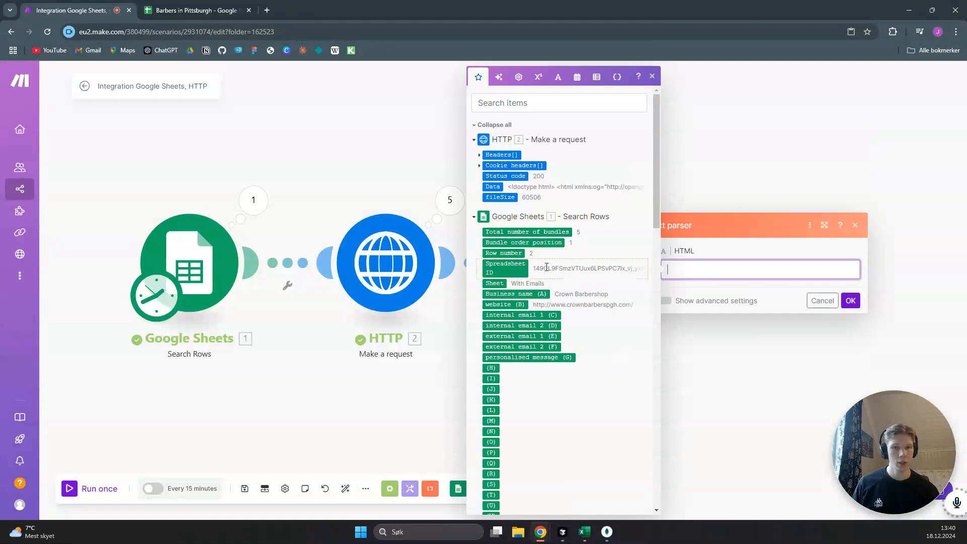
left_click(492, 187)
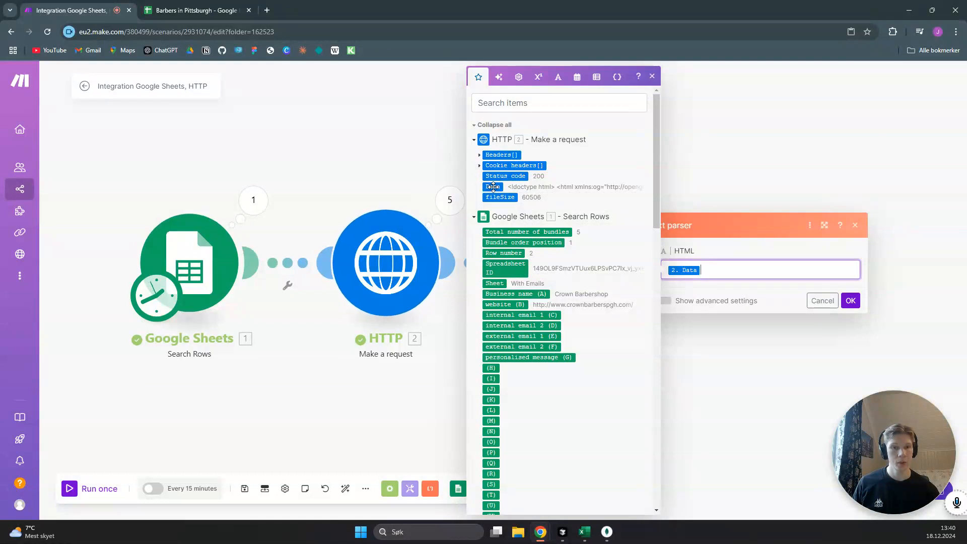
left_click(763, 248)
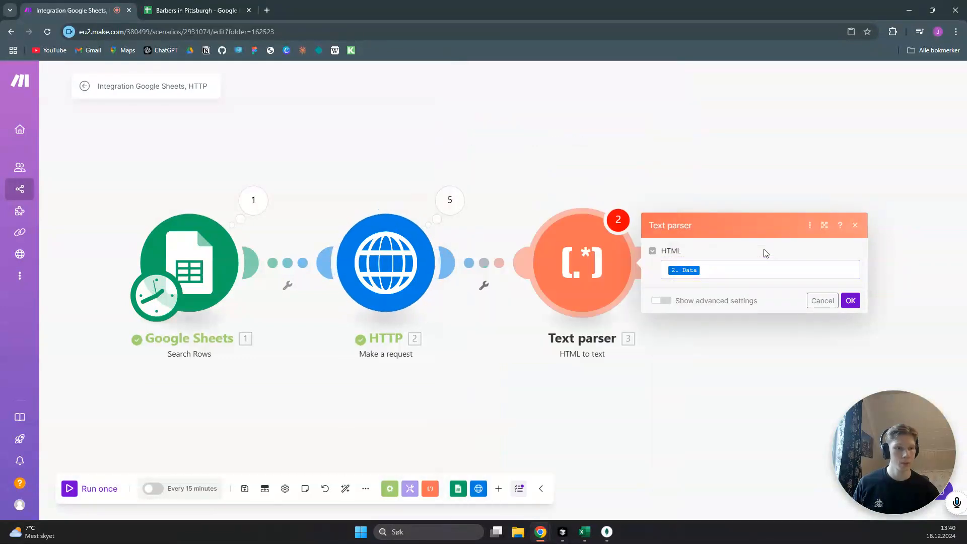
left_click(851, 301)
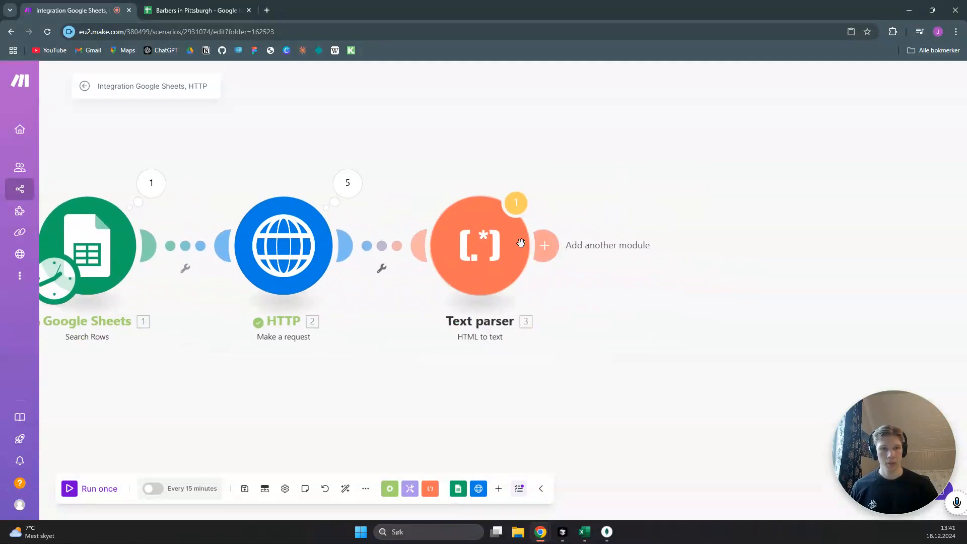
Run the scenario once despite the warning and examine the text output of the Text parser's Operation 3
left_click(97, 490)
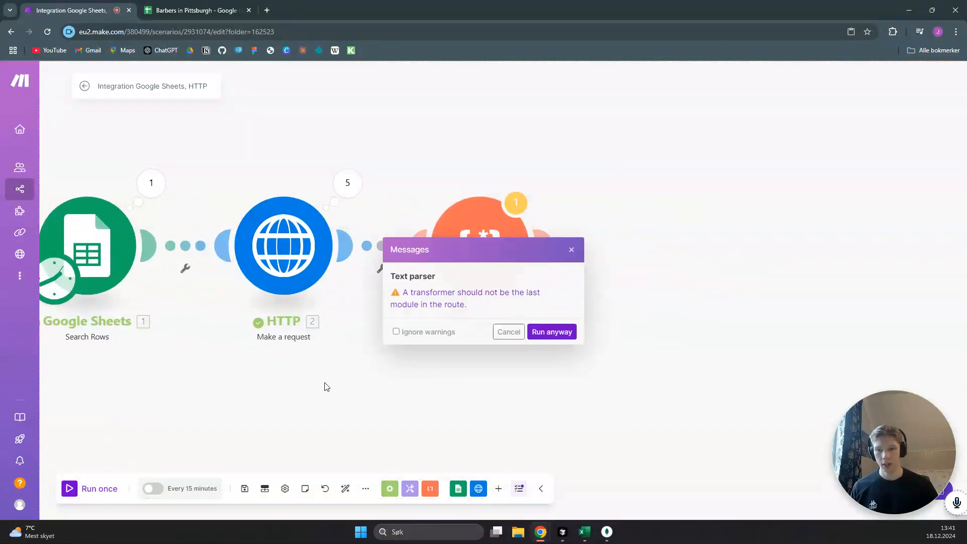
left_click(552, 332)
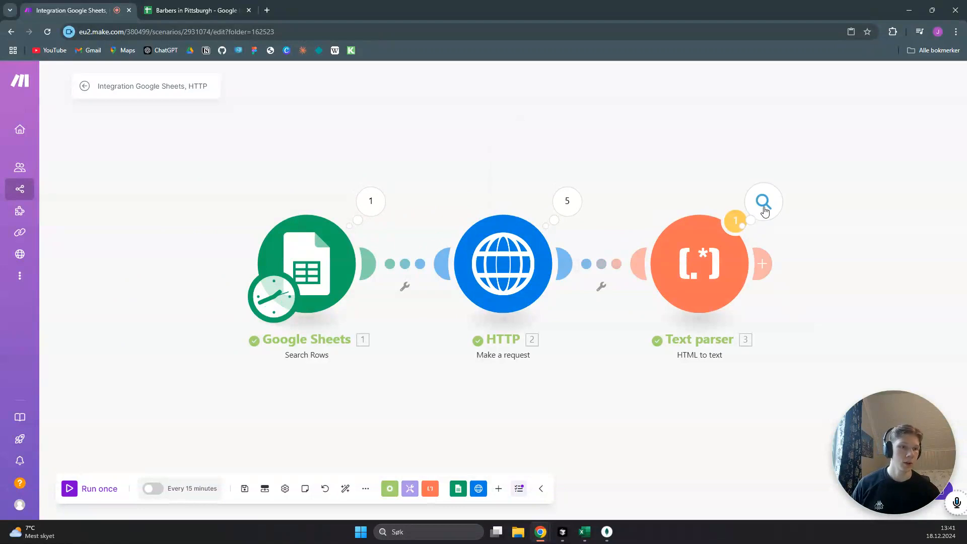
left_click(762, 203)
left_click(577, 207)
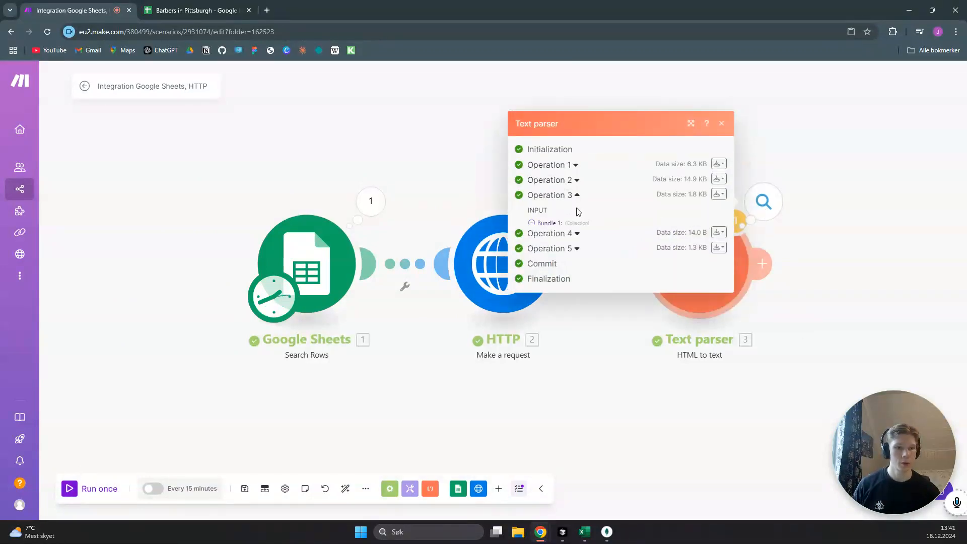
left_click(542, 254)
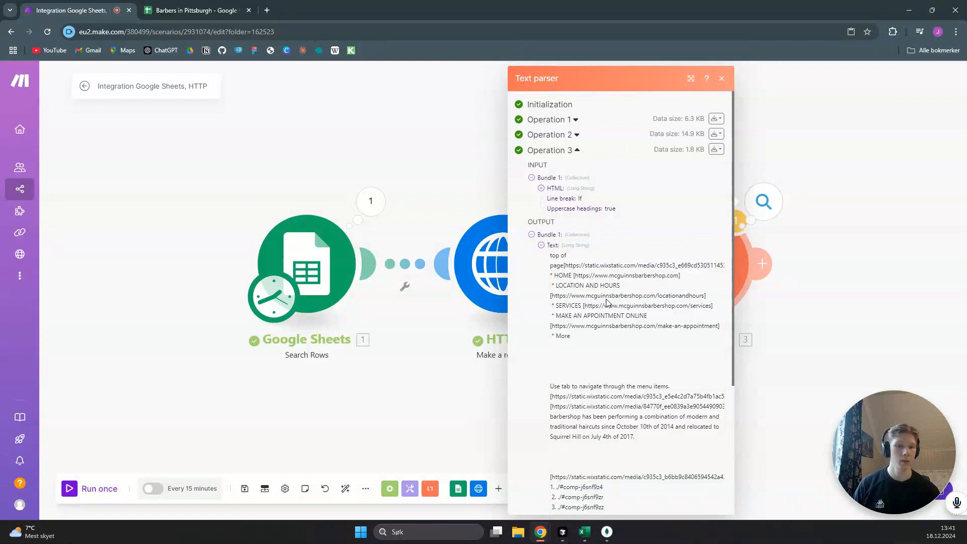
scroll(585, 293, "down", 2)
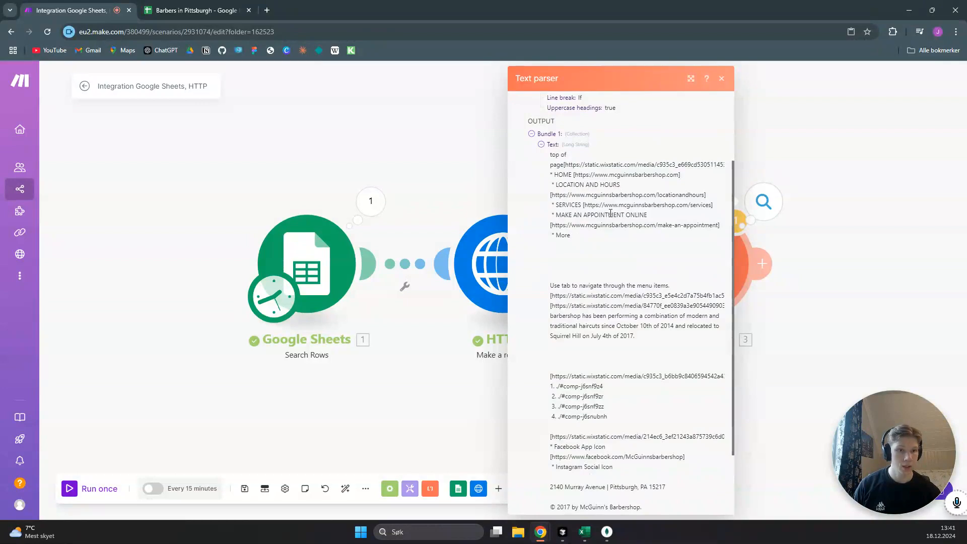
left_click(721, 80)
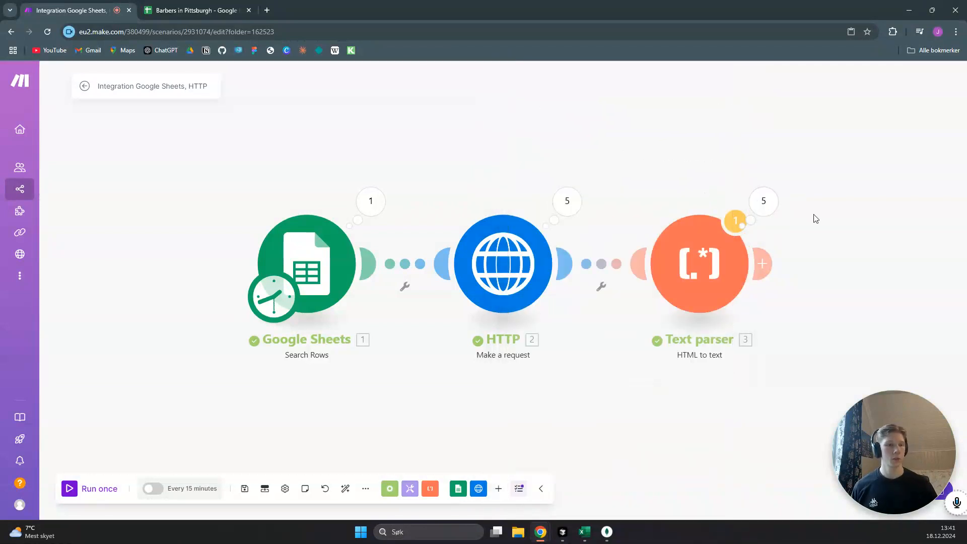
Add an OpenAI Create a Completion (Prompt) (GPT and o1 Models) module after the Text parser
left_click_drag(801, 179, 625, 183)
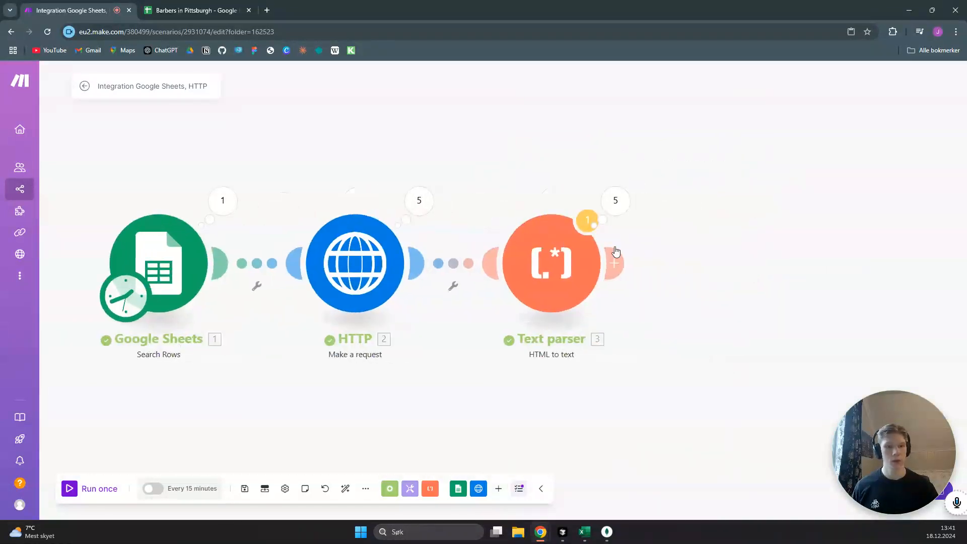
left_click(619, 266)
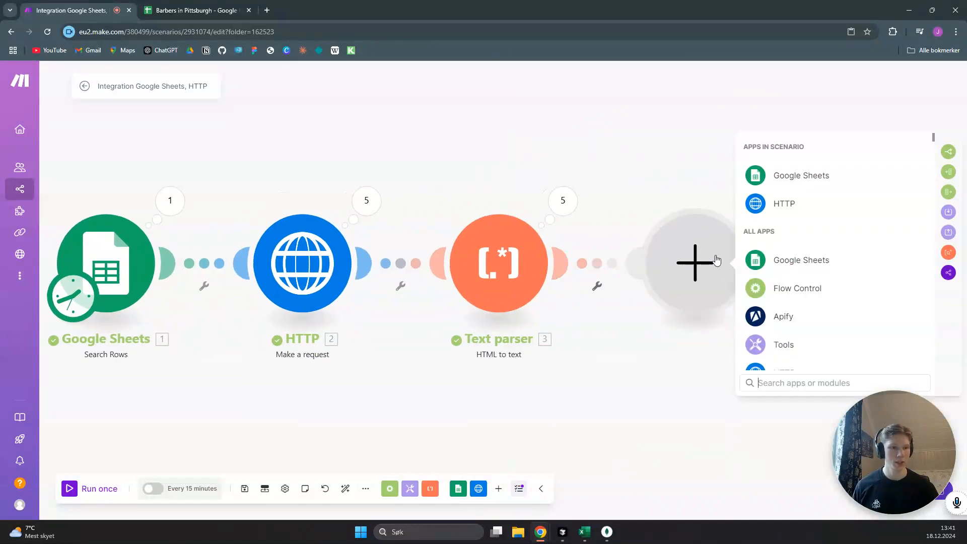
scroll(821, 300, "down", 2)
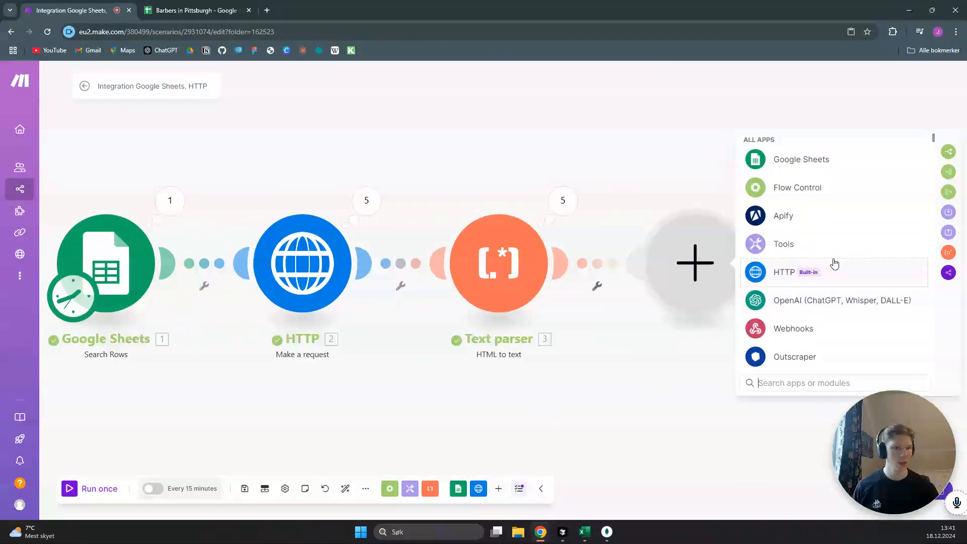
left_click(826, 302)
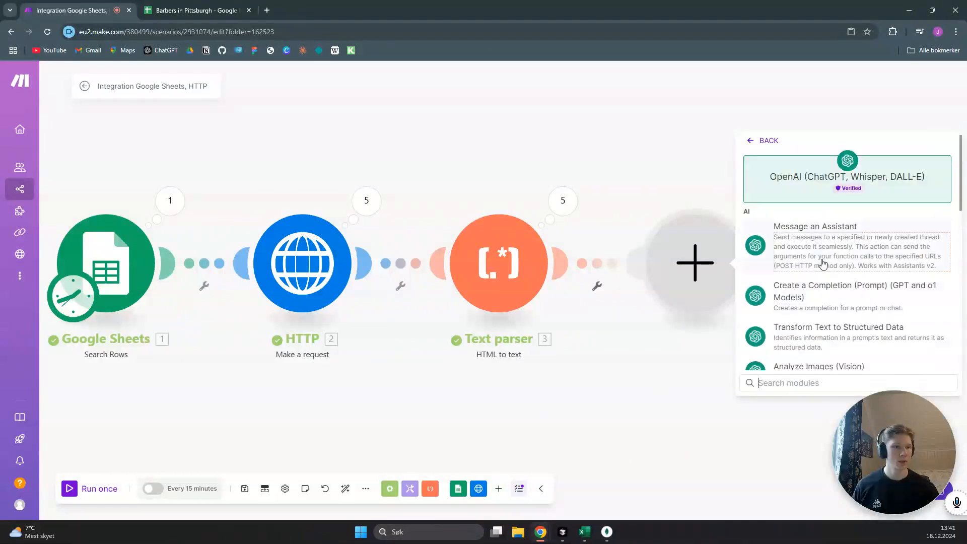
scroll(827, 255, "down", 1)
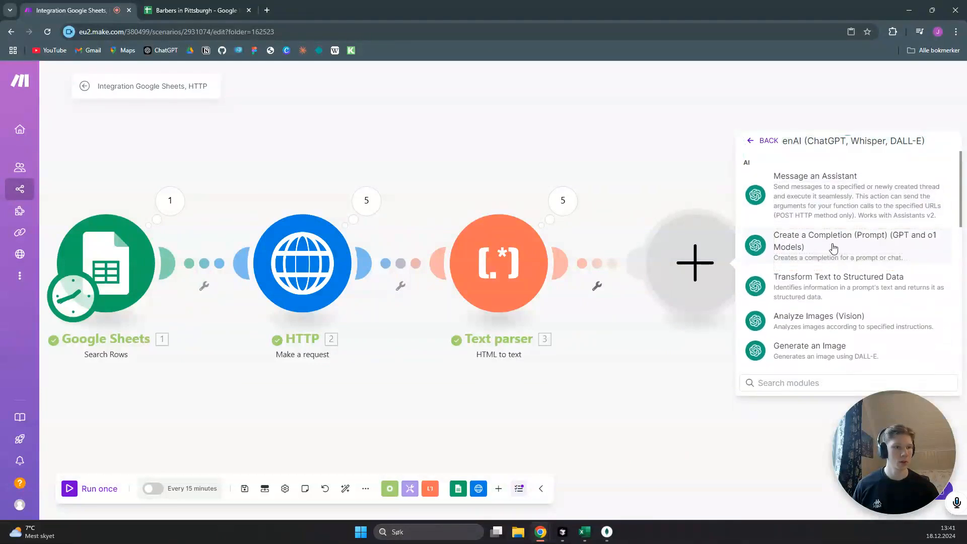
left_click(833, 247)
left_click(704, 263)
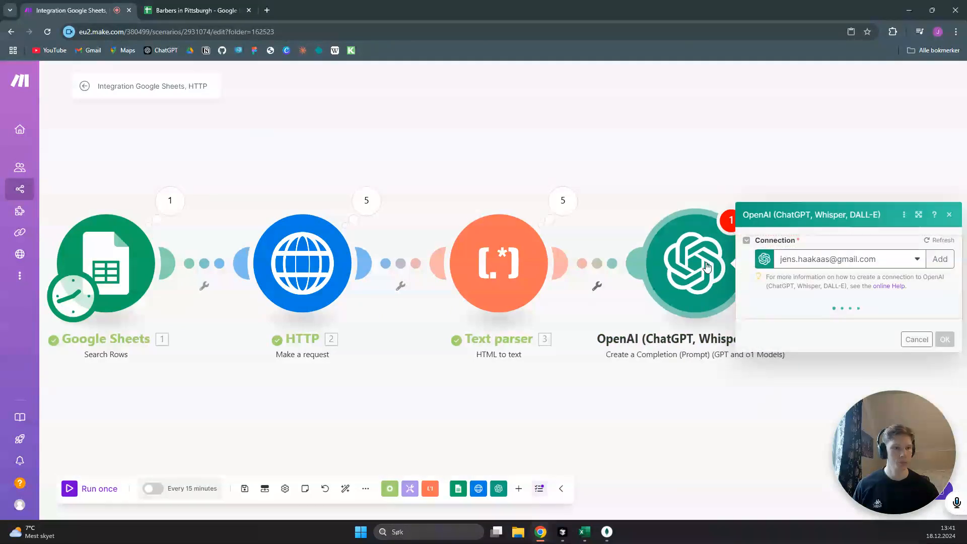
Set the OpenAI module's model to gpt-4
left_click_drag(768, 125, 728, 119)
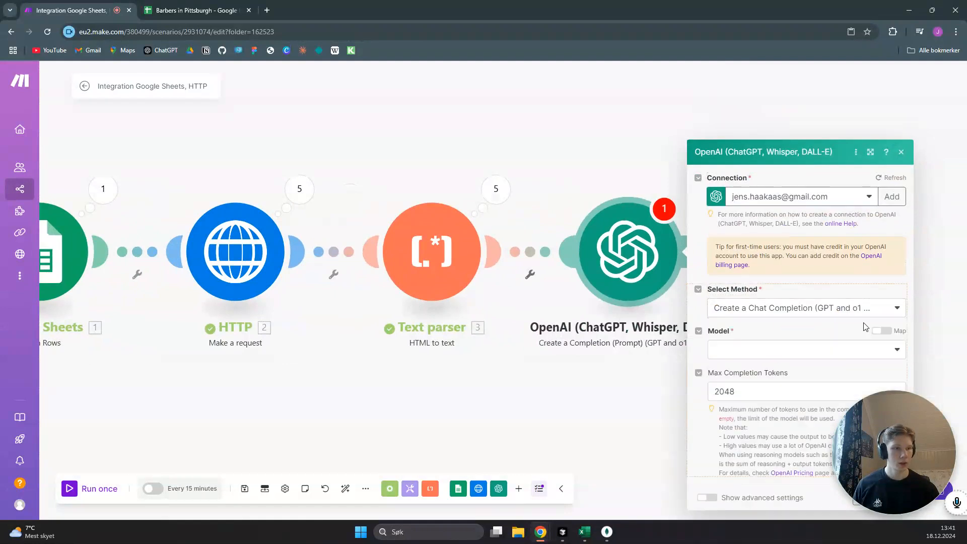
left_click(900, 283)
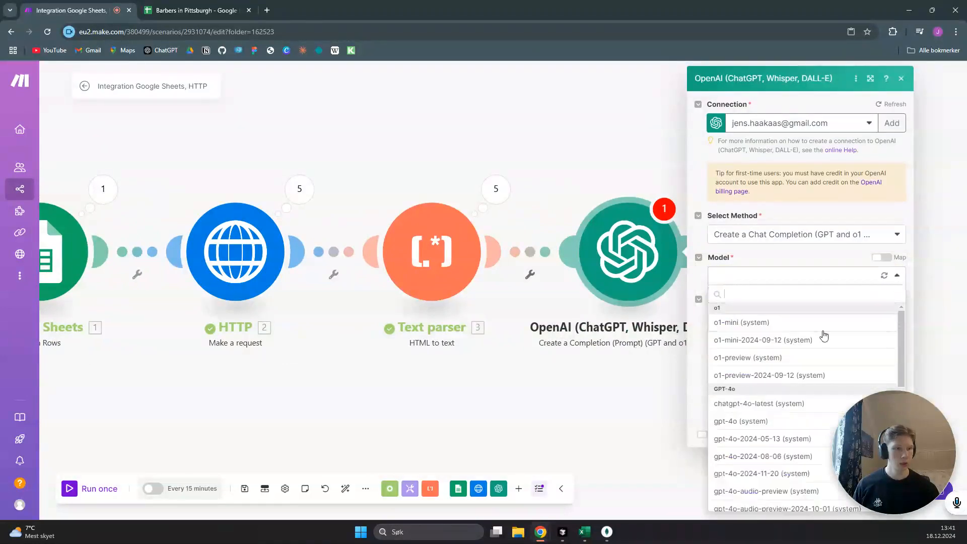
scroll(782, 360, "down", 5)
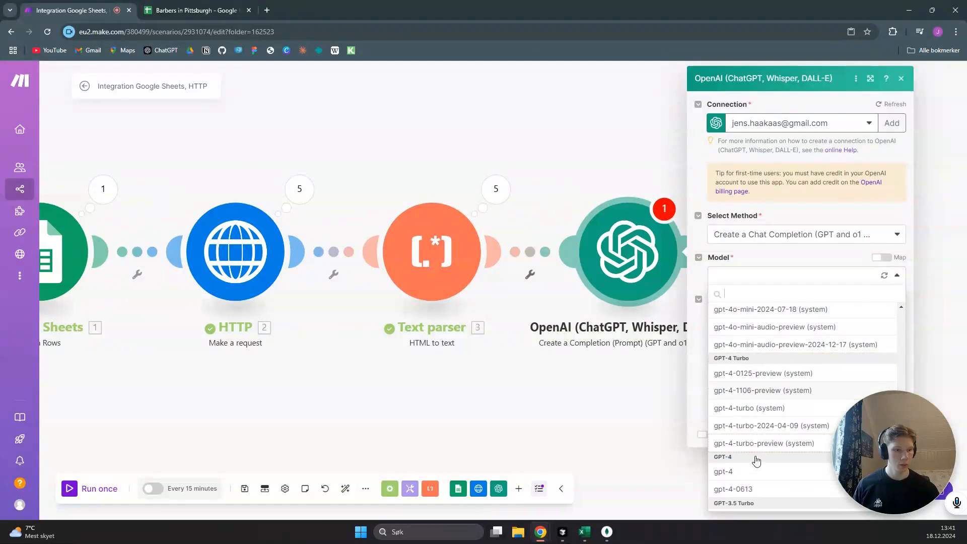
left_click(756, 471)
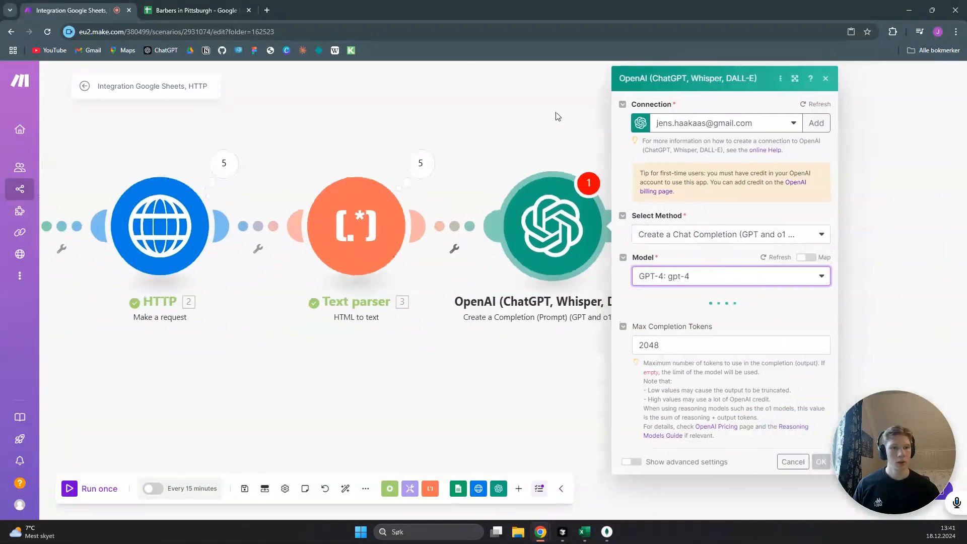
Add a System message to the OpenAI prompt with the text "You are an assistant making personalised first lines for emails"
left_click(638, 318)
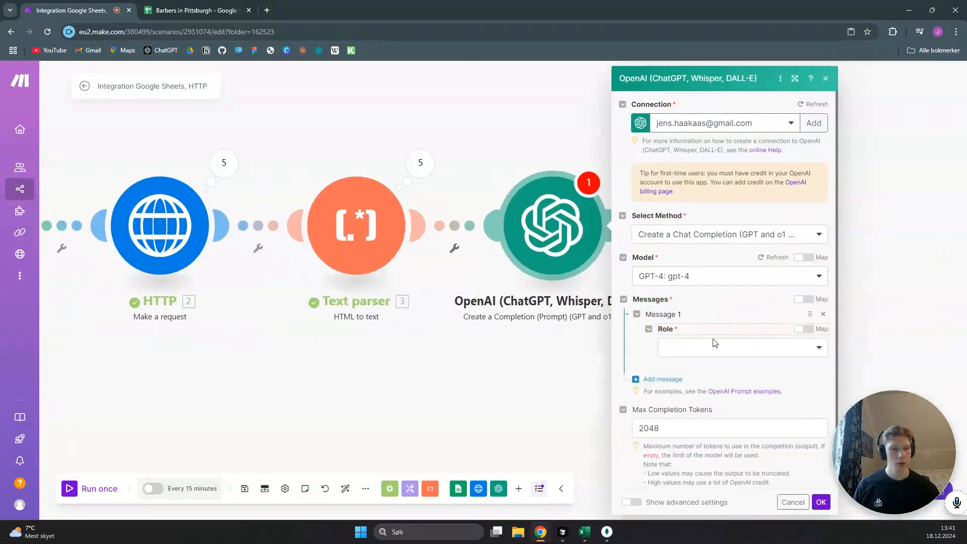
left_click(716, 355)
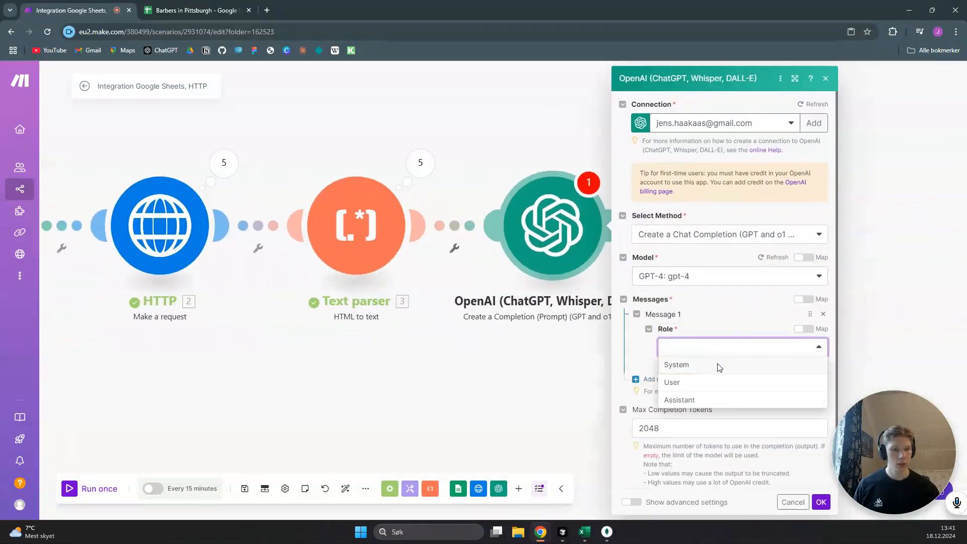
left_click(719, 366)
left_click(706, 389)
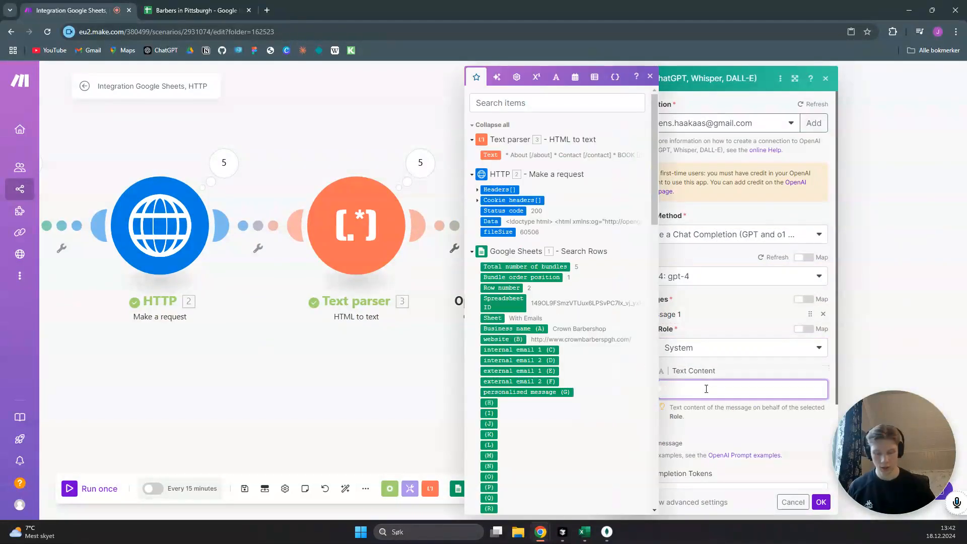
type("You a")
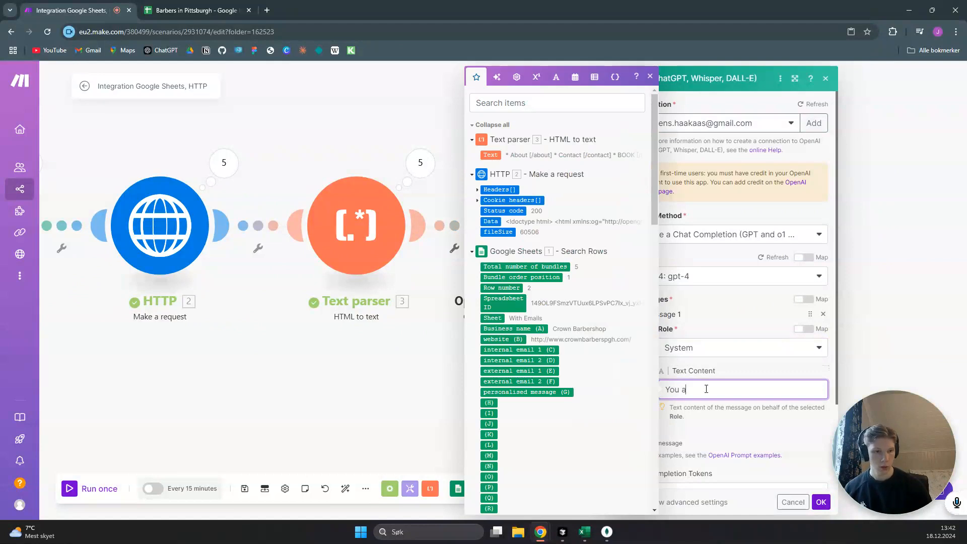
type("re an assistant making")
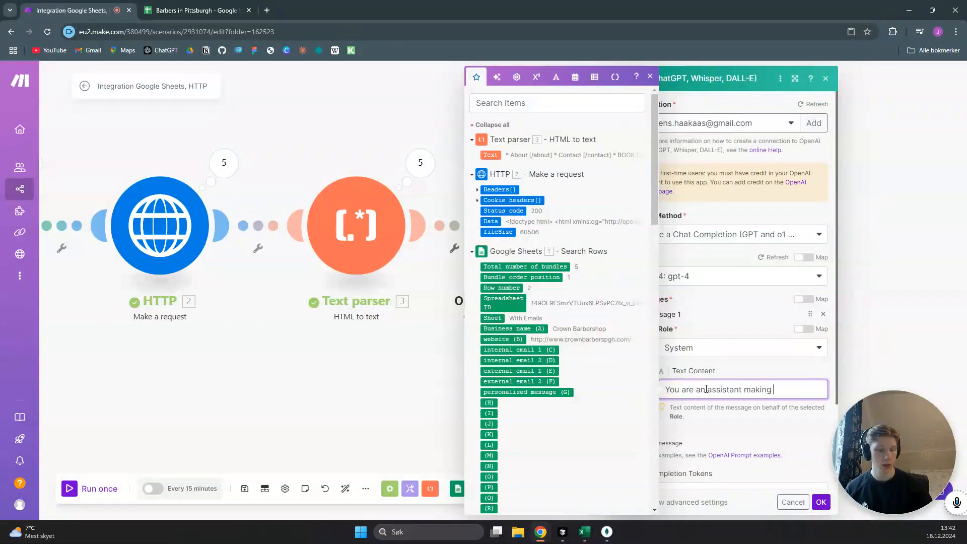
type(" personalise")
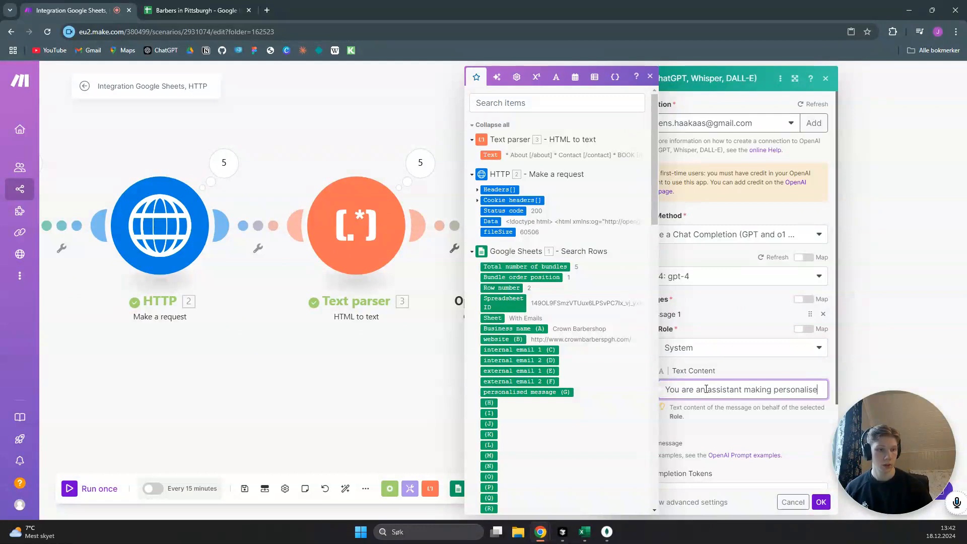
type("d ")
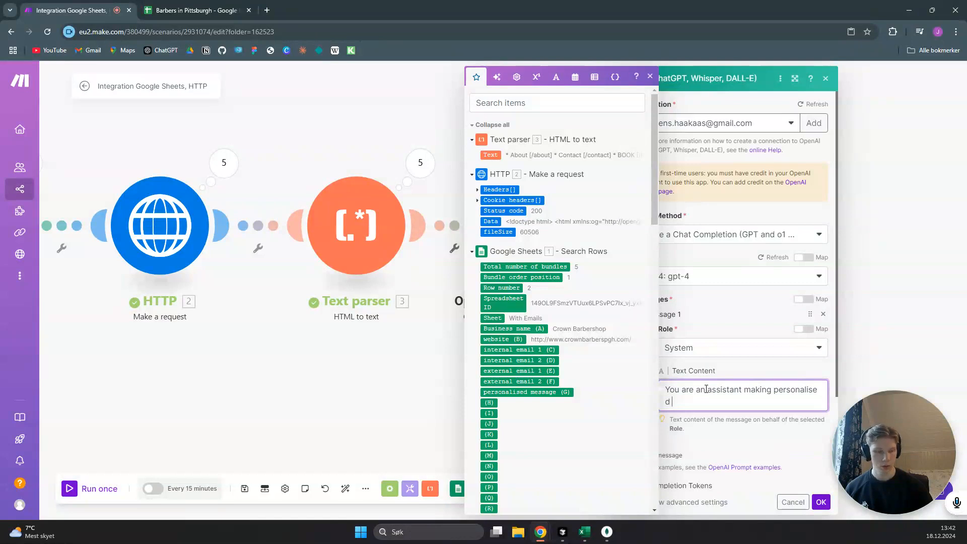
type("firs")
scroll(706, 389, "down", 1)
type("t lin")
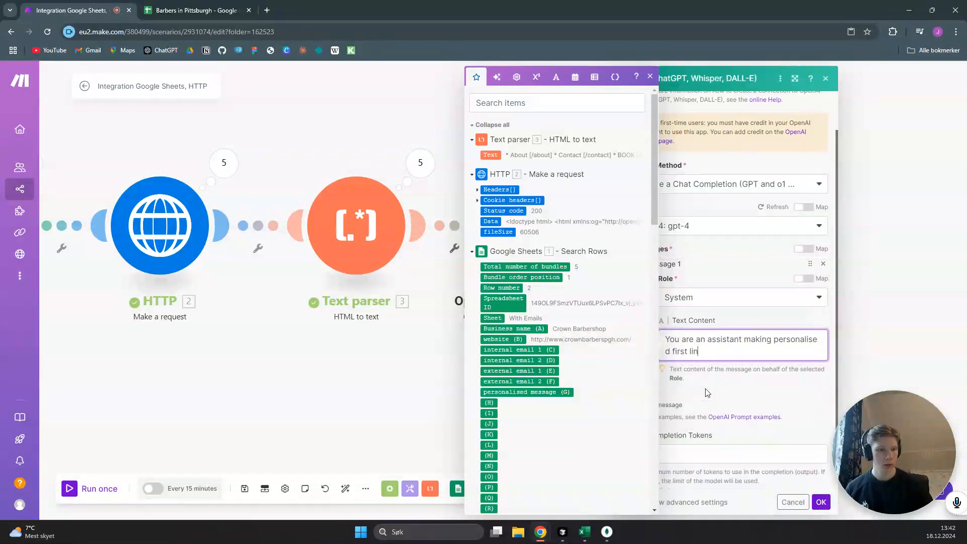
type("es for emails")
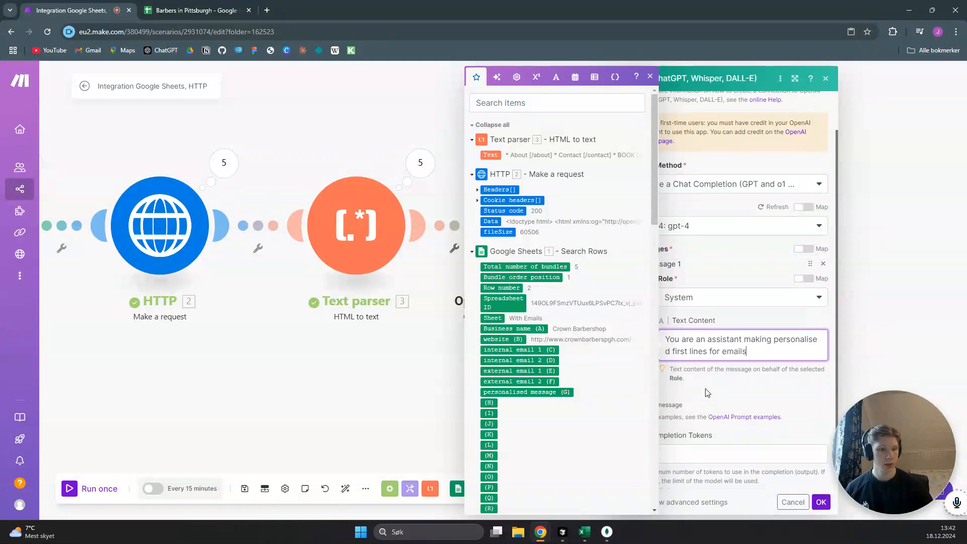
left_click(730, 321)
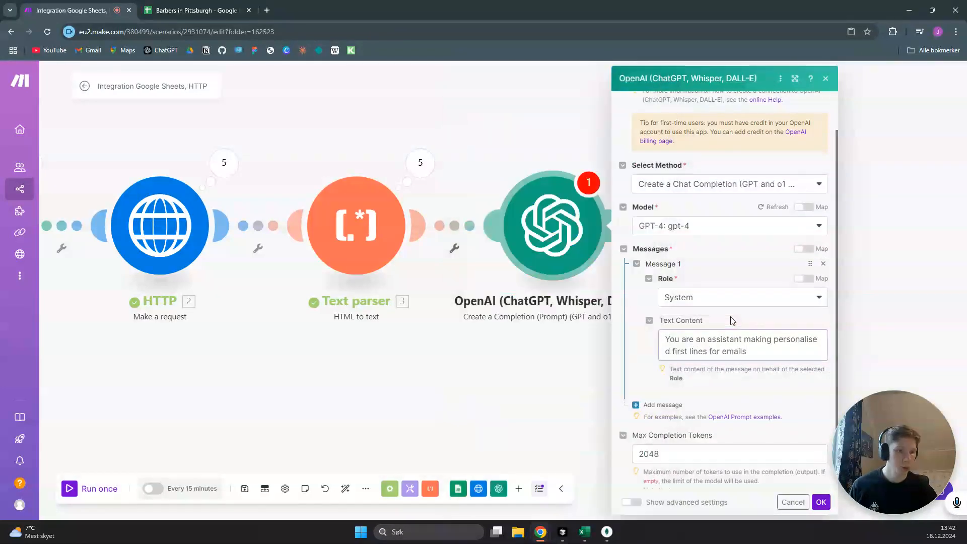
Add a User message reading "Create a super-personalised message for an email to the business of this website. Here is the text from the website:"
left_click(658, 404)
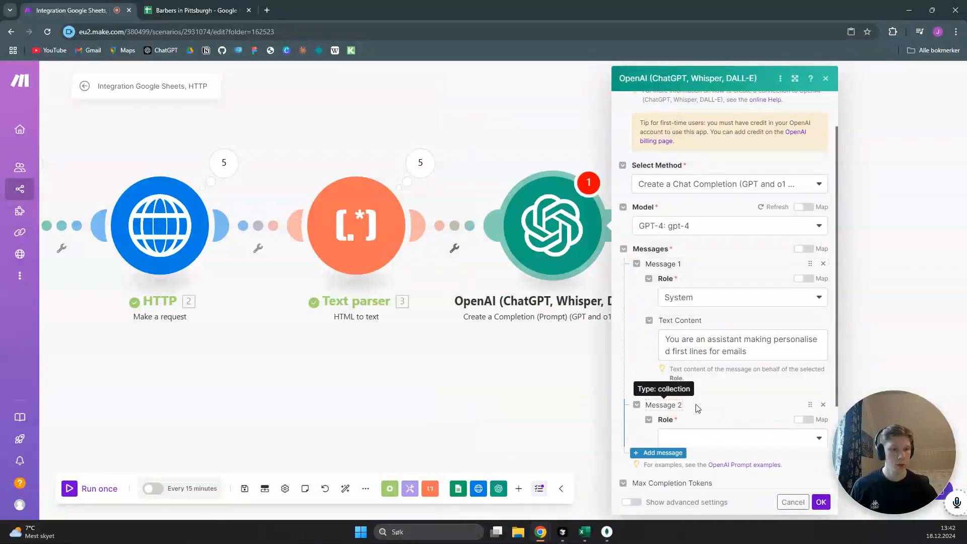
left_click(708, 442)
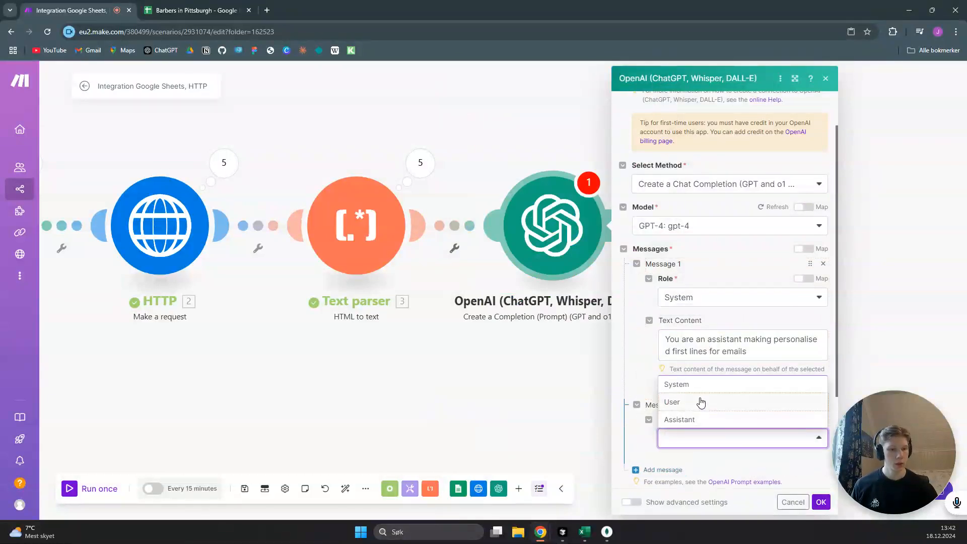
left_click(702, 403)
left_click(697, 477)
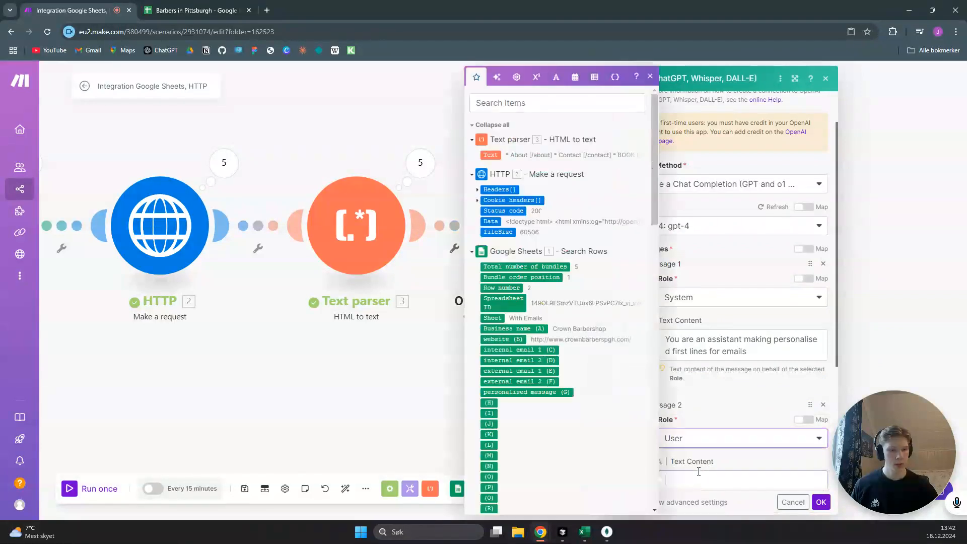
type("Create a super-")
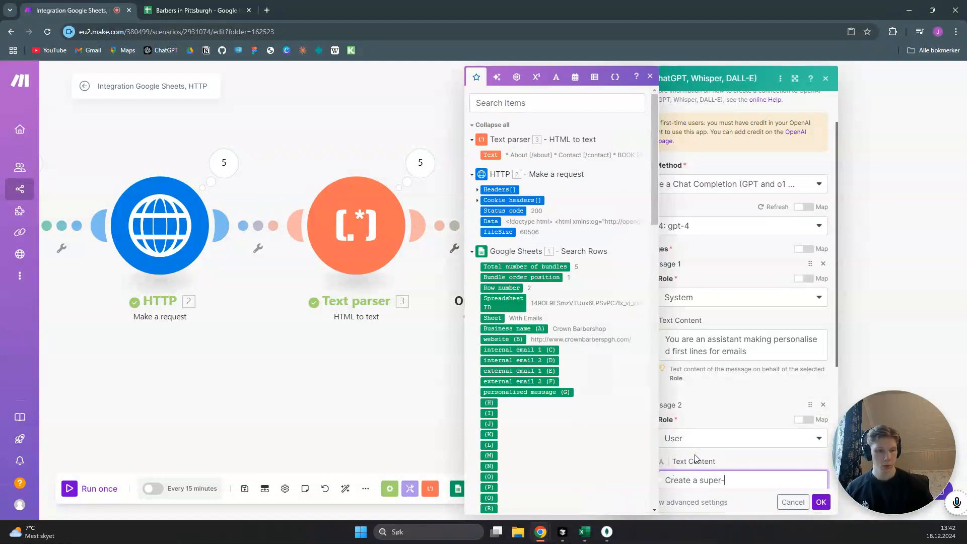
type("personalised")
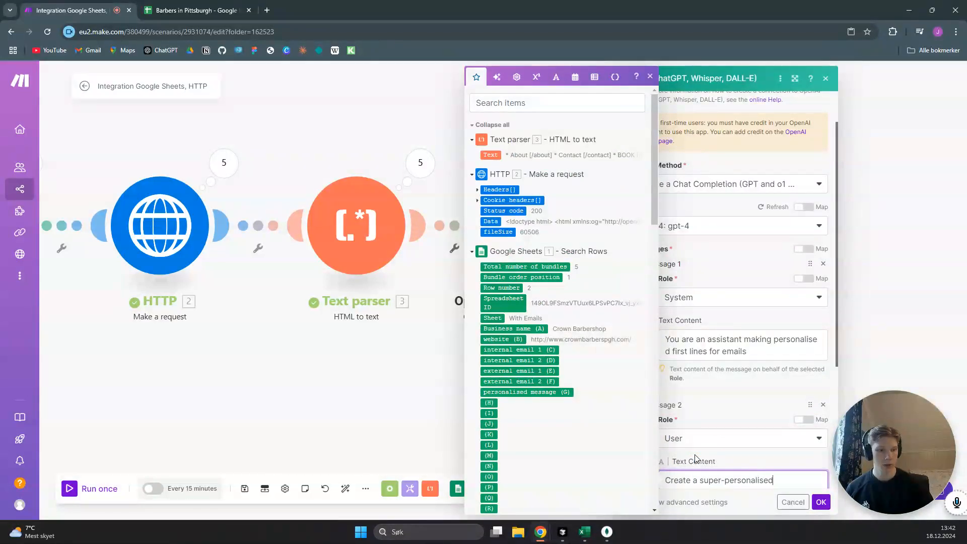
type(" message ")
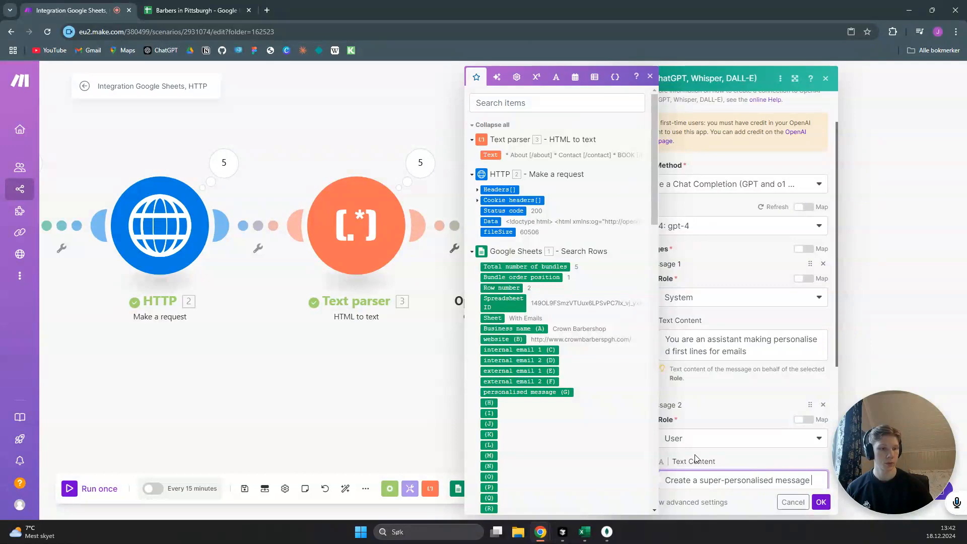
type("for")
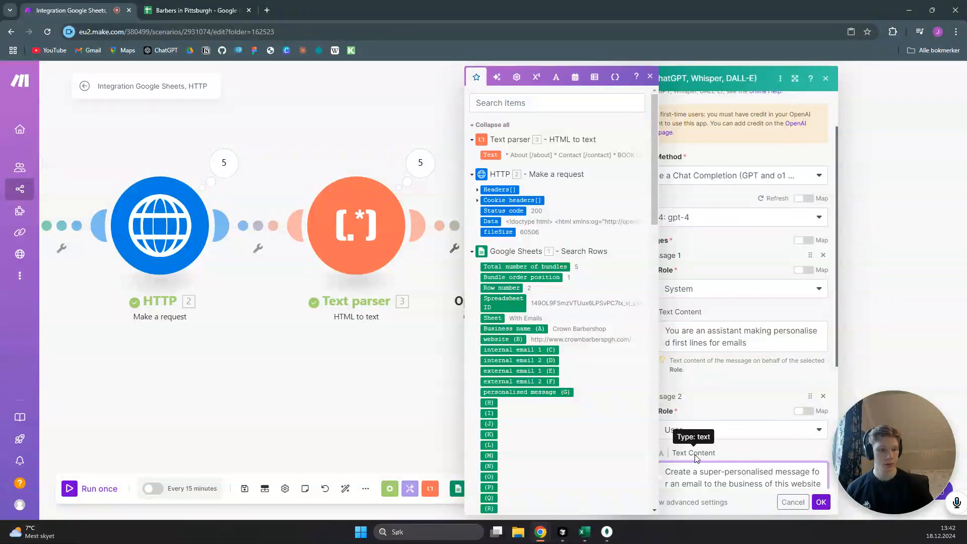
type(". Here is the text from the")
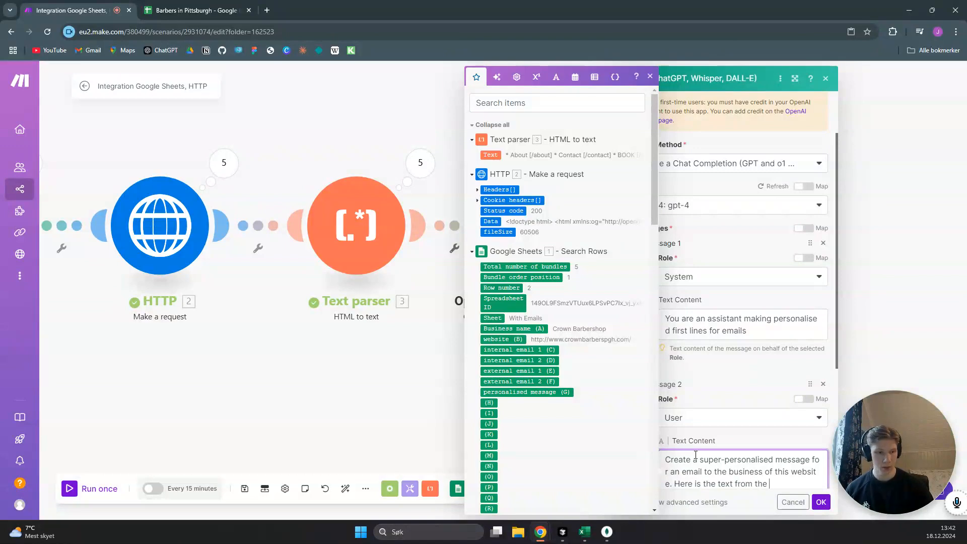
type("ite:")
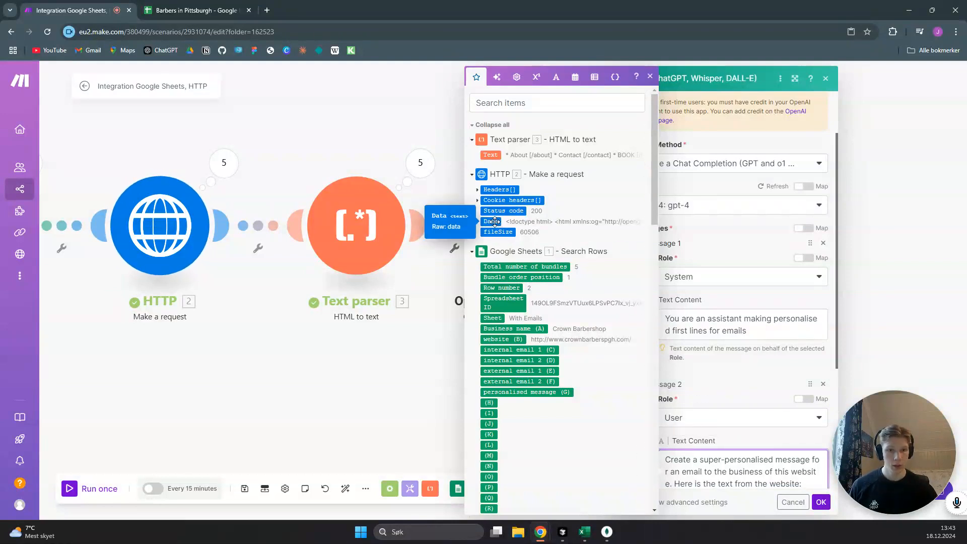
left_click_drag(495, 221, 761, 451)
scroll(762, 451, "down", 1)
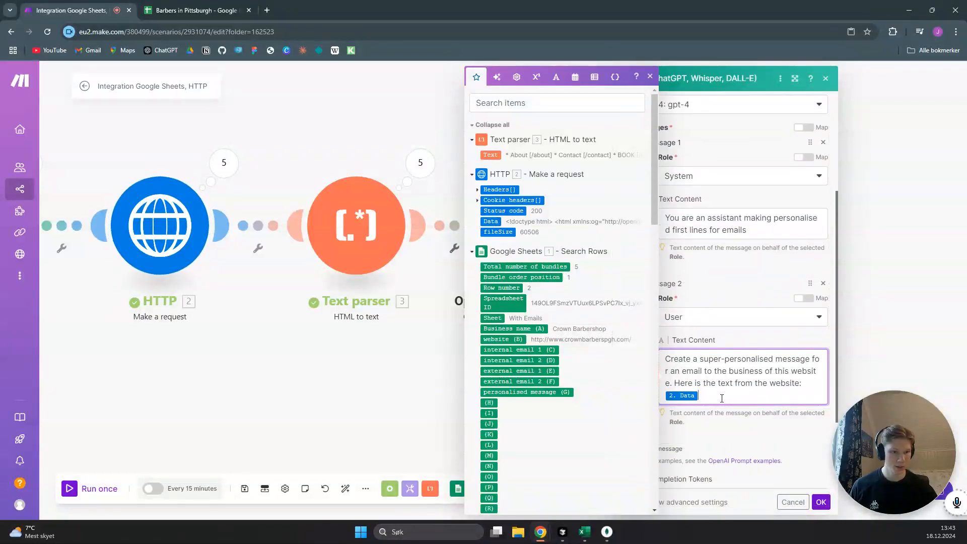
key("BackSpace")
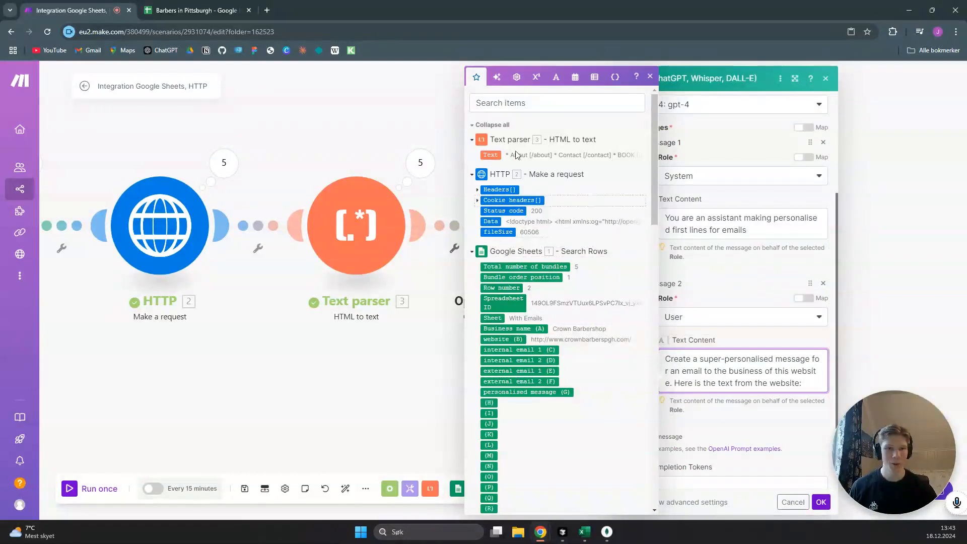
Map the Text parser's Text output at the end of the User message and save the OpenAI module settings
left_click_drag(495, 155, 736, 412)
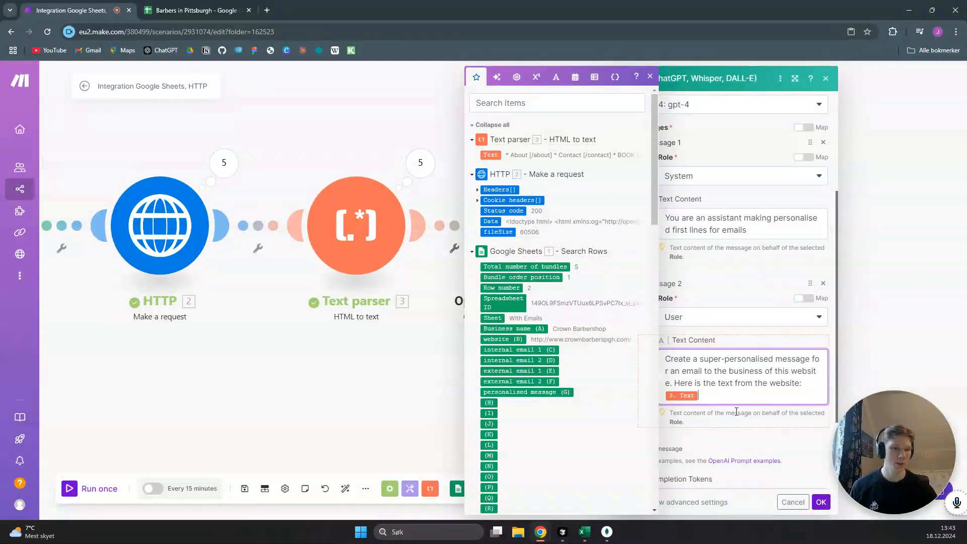
left_click(744, 427)
scroll(695, 441, "down", 2)
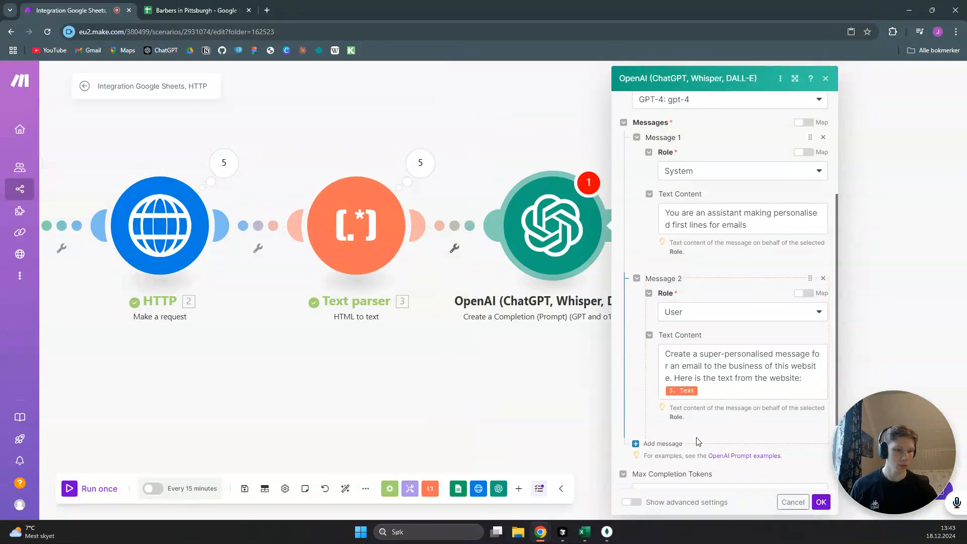
left_click(821, 500)
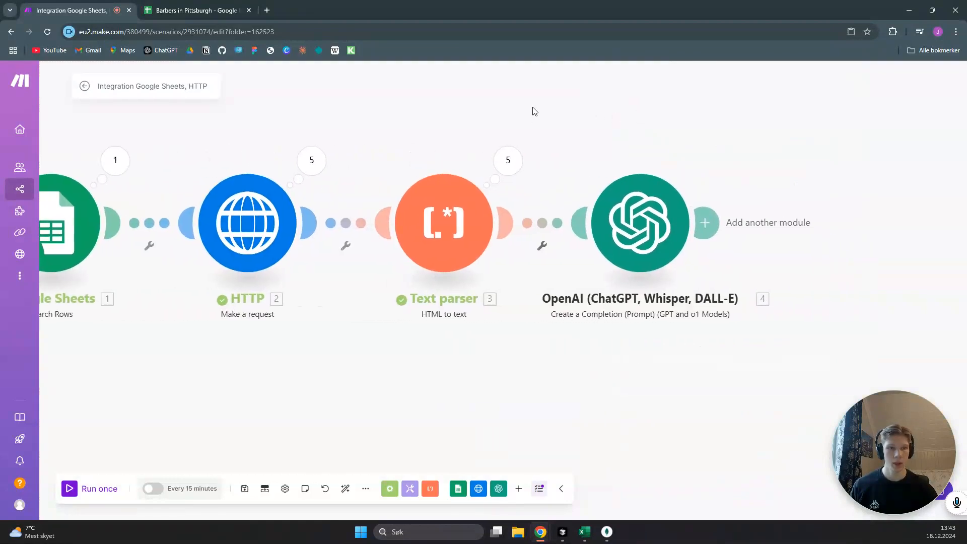
Run the scenario once and examine the message generated in the OpenAI module's Operation 1 output
left_click_drag(425, 120, 745, 103)
left_click(91, 497)
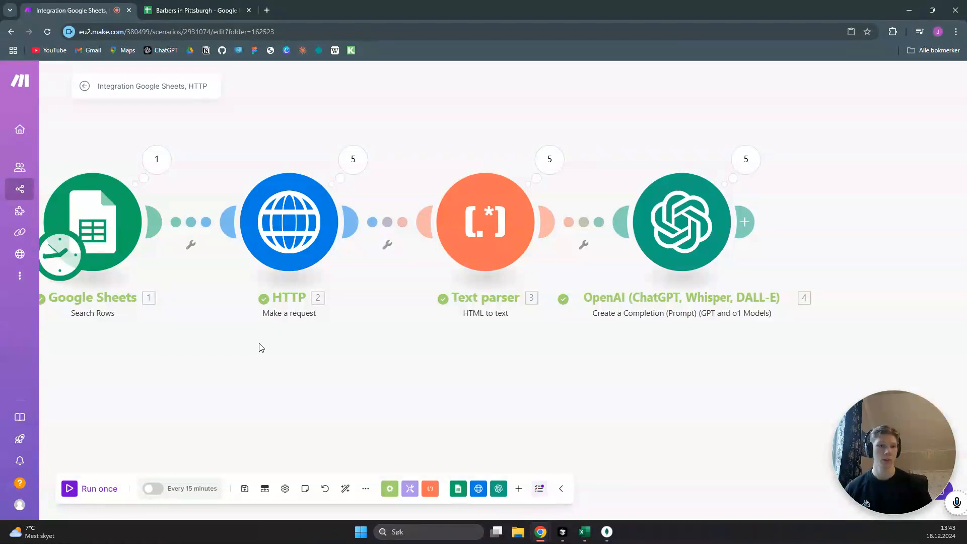
left_click(751, 162)
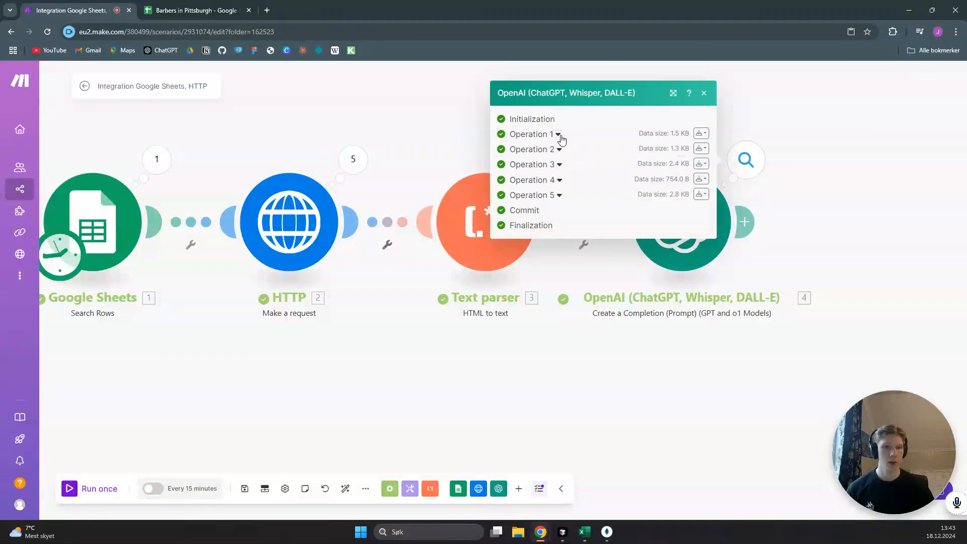
left_click(558, 134)
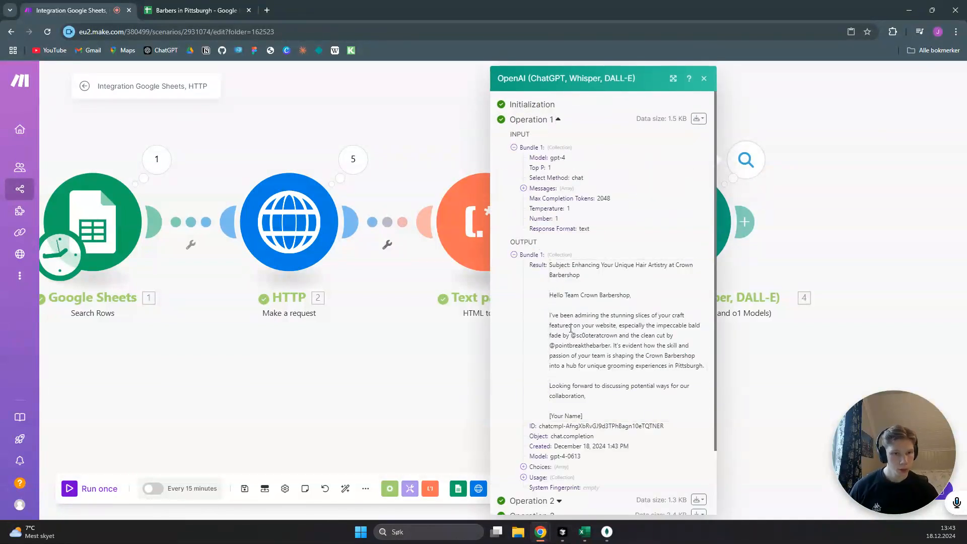
scroll(572, 328, "down", 1)
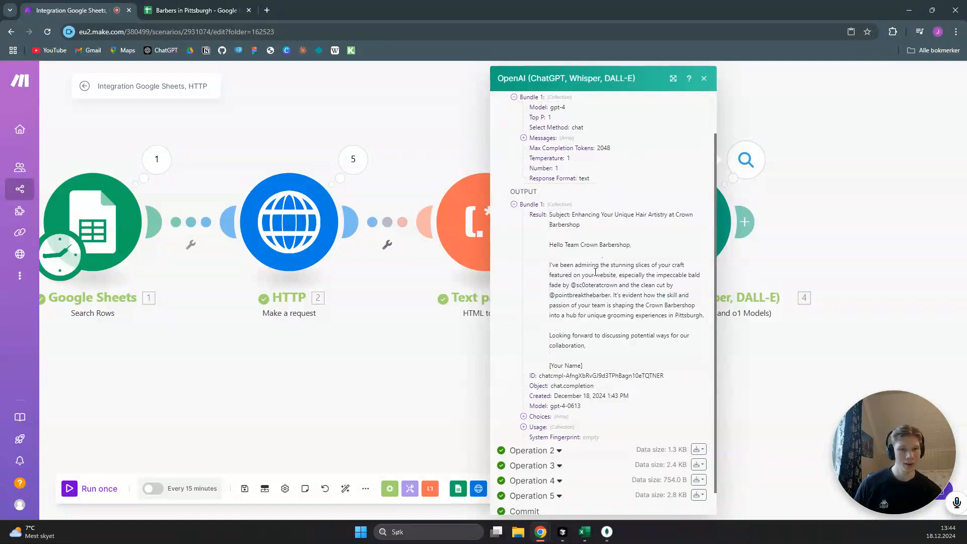
left_click(514, 204)
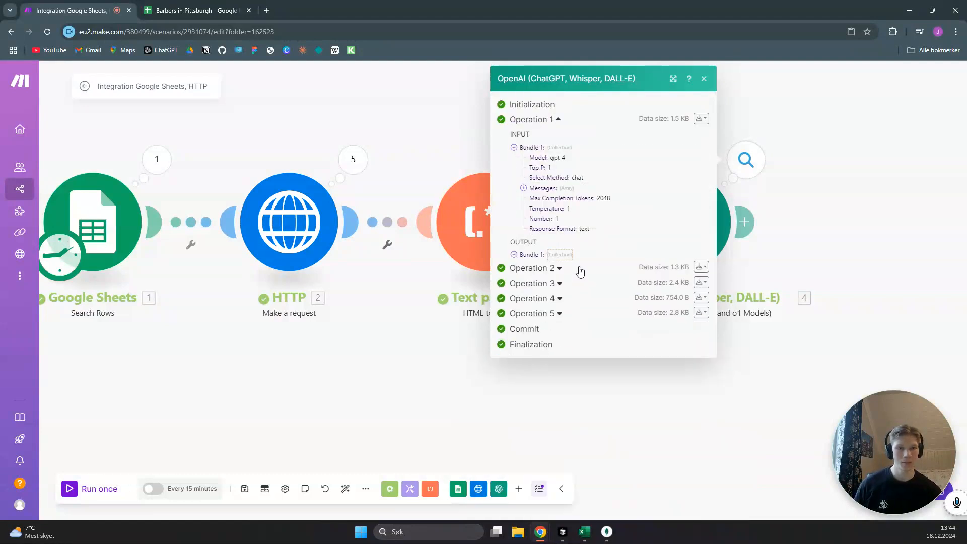
left_click(557, 120)
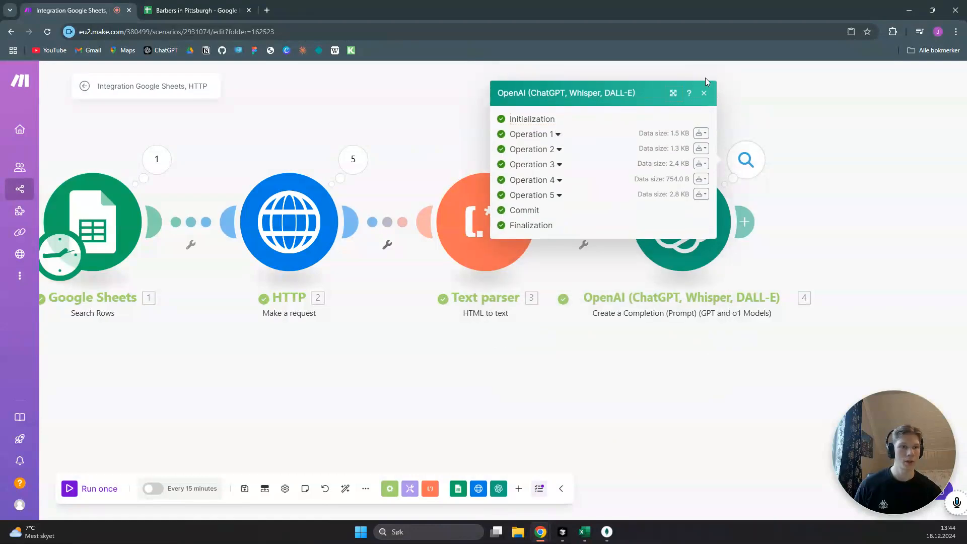
left_click(703, 97)
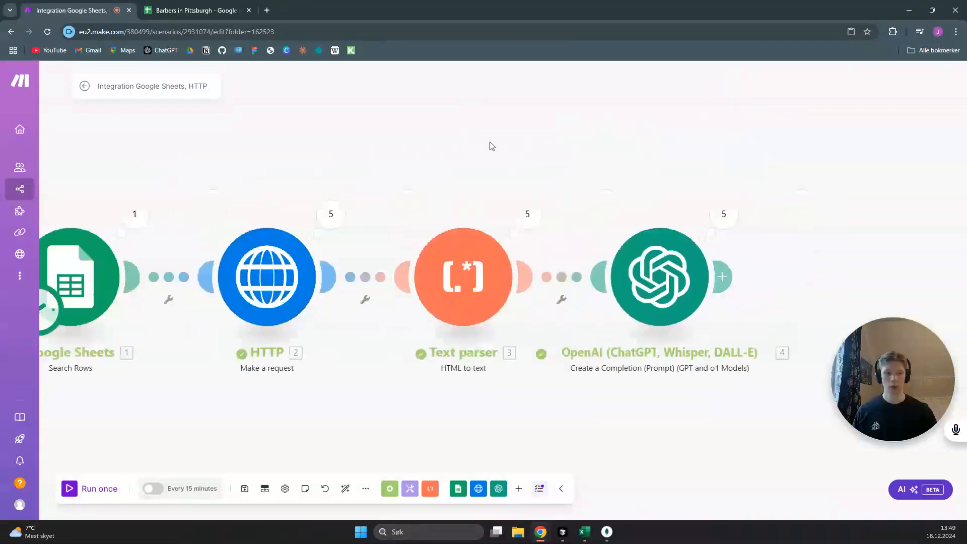
Add a Google Sheets Update a Row module after the OpenAI module
left_click(543, 296)
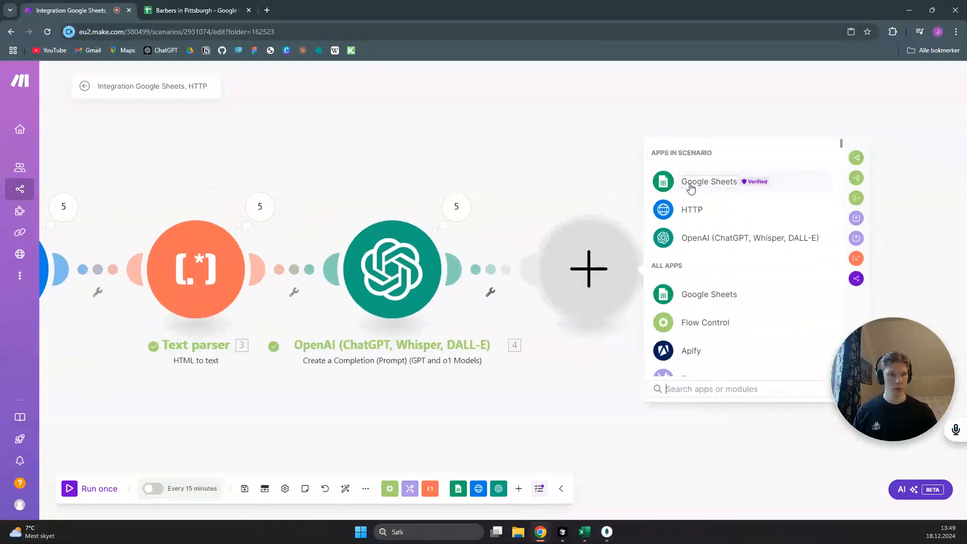
left_click(691, 183)
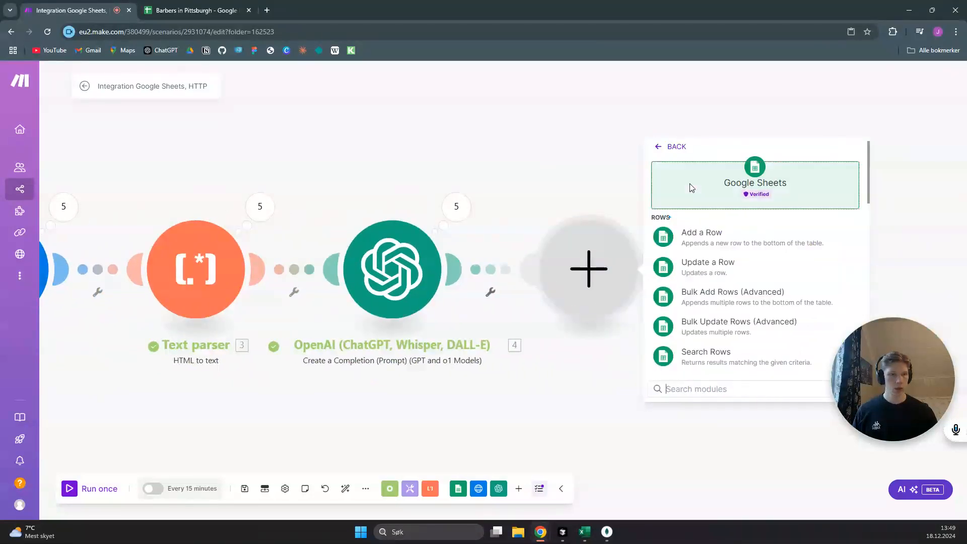
left_click(732, 267)
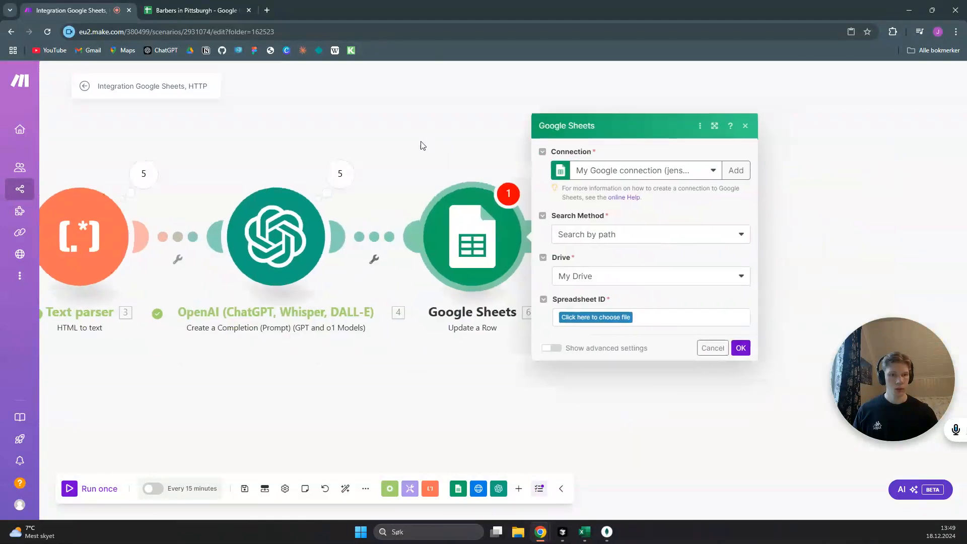
Set the Update a Row module's spreadsheet to Barbers in Pittsburgh in the Tutorials folder and its sheet to With Emails
left_click(613, 318)
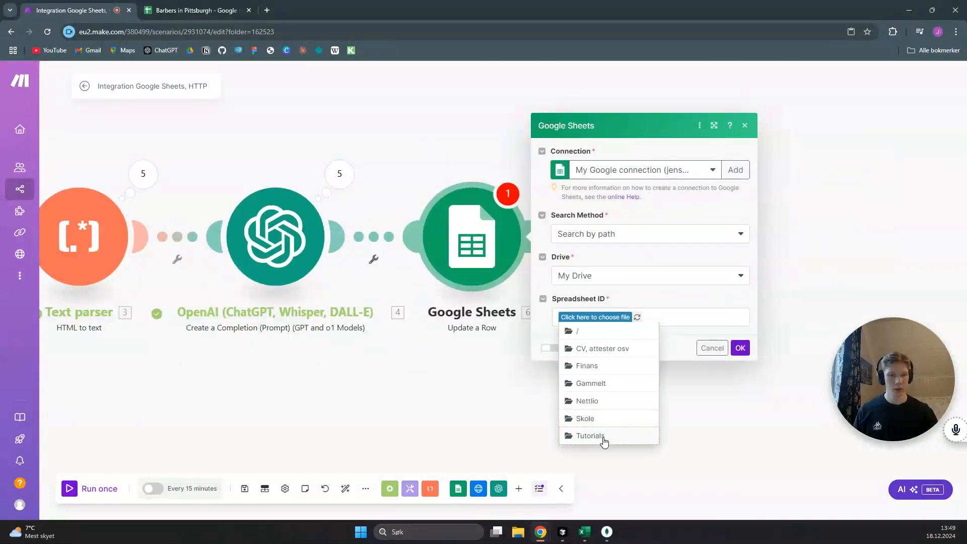
left_click(604, 438)
left_click(617, 318)
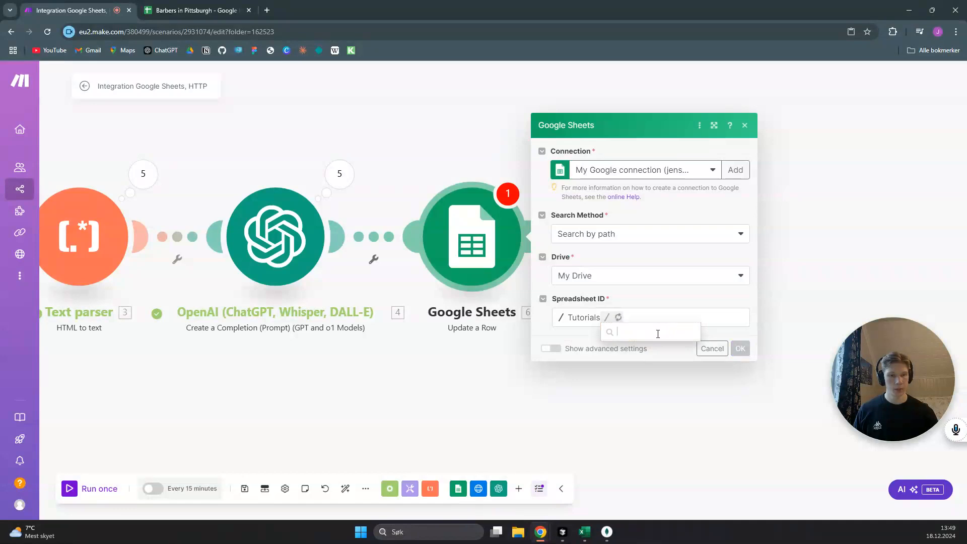
left_click(657, 330)
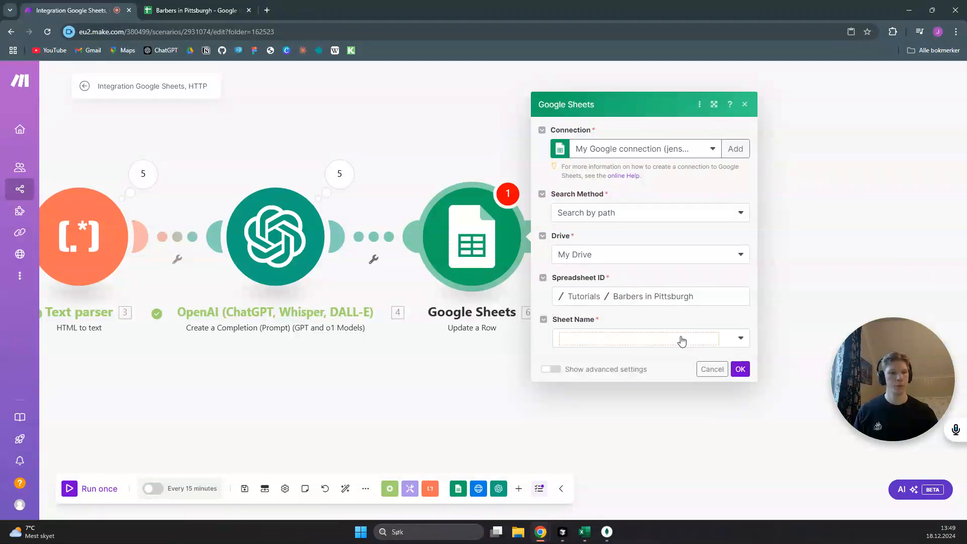
left_click(685, 341)
left_click(621, 356)
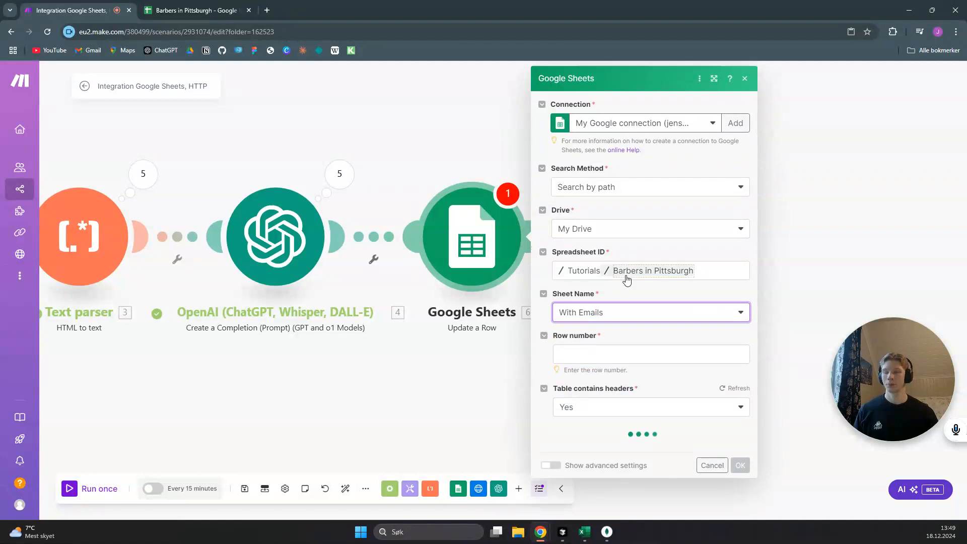
Map the Row number from the Google Sheets Search Rows module into the Update a Row module's Row number
left_click(643, 348)
scroll(780, 326, "down", 1)
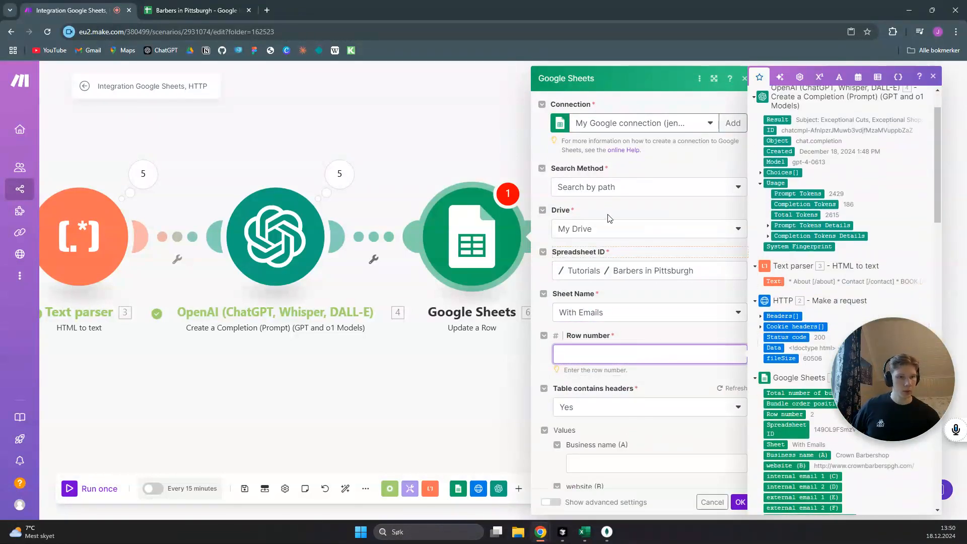
left_click_drag(450, 143, 302, 103)
left_click_drag(923, 364, 932, 442)
left_click(477, 353)
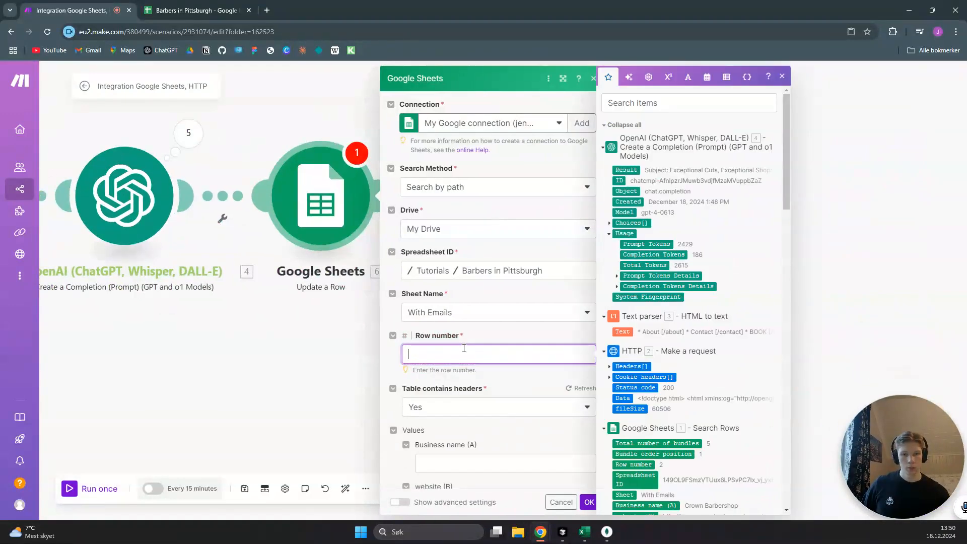
scroll(692, 366, "down", 1)
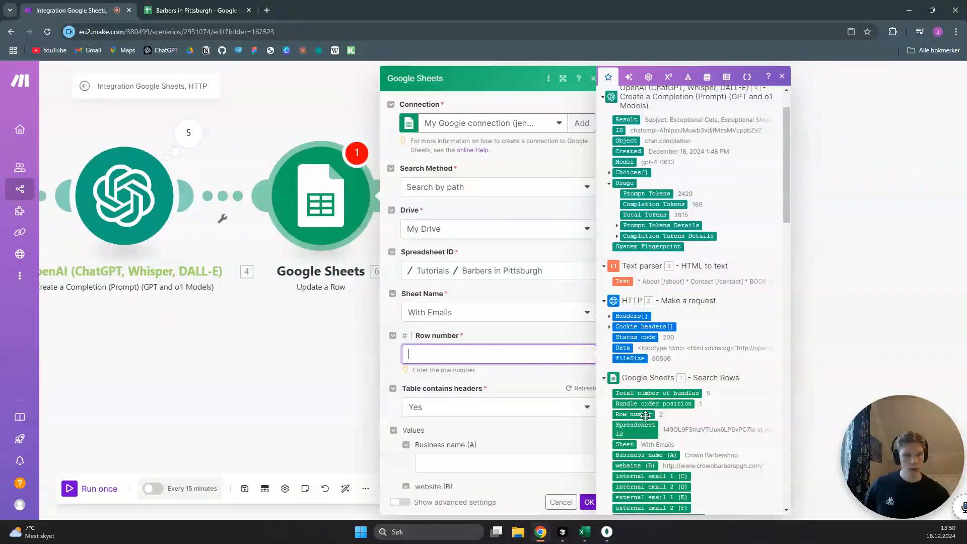
left_click_drag(645, 415, 484, 354)
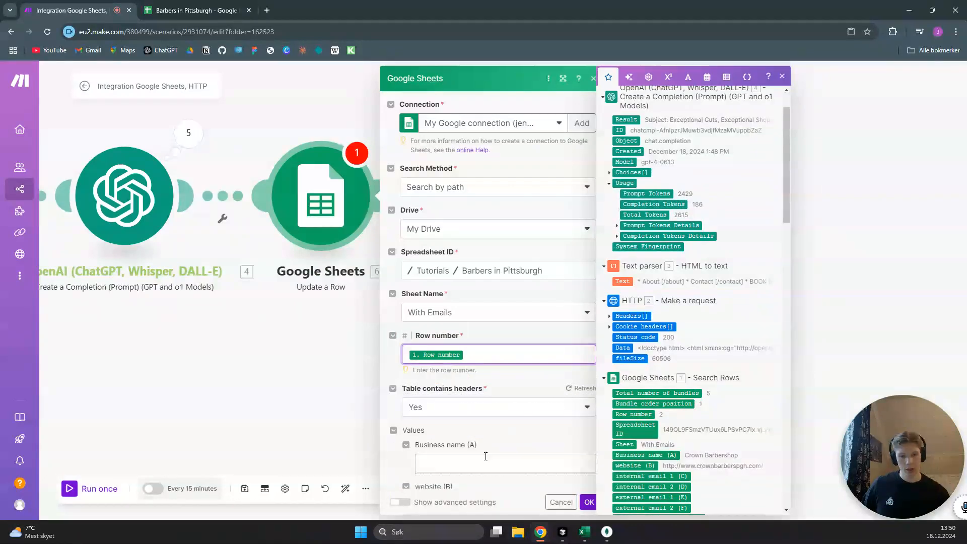
Map the OpenAI module's Choices[] Message Content into the Update a Row module's personalised message (G) value and save the module
scroll(488, 364, "down", 5)
scroll(487, 363, "down", 1)
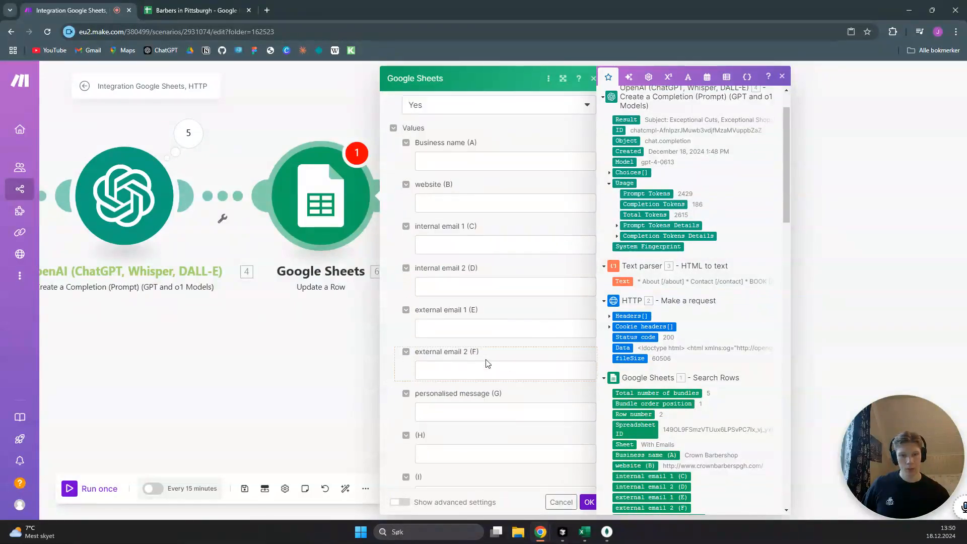
left_click(484, 409)
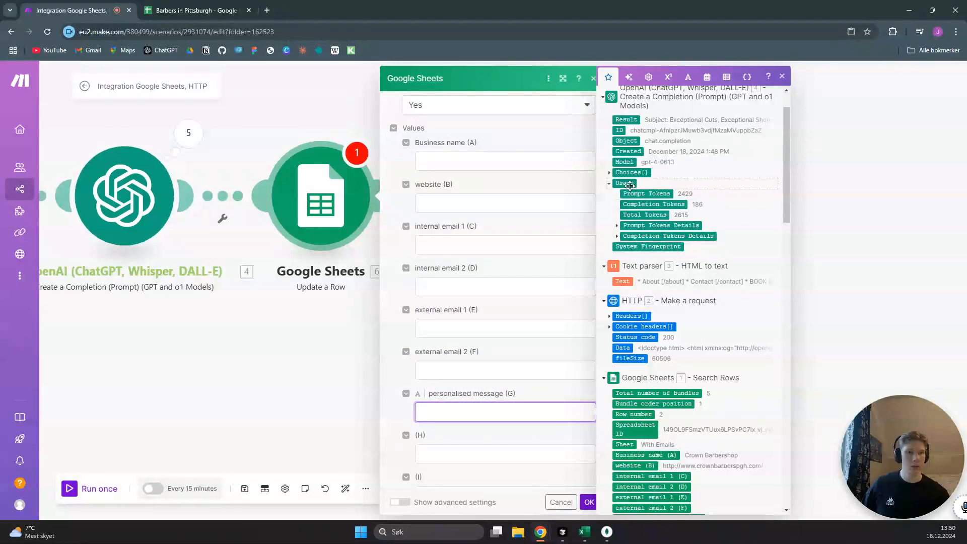
scroll(666, 194, "up", 1)
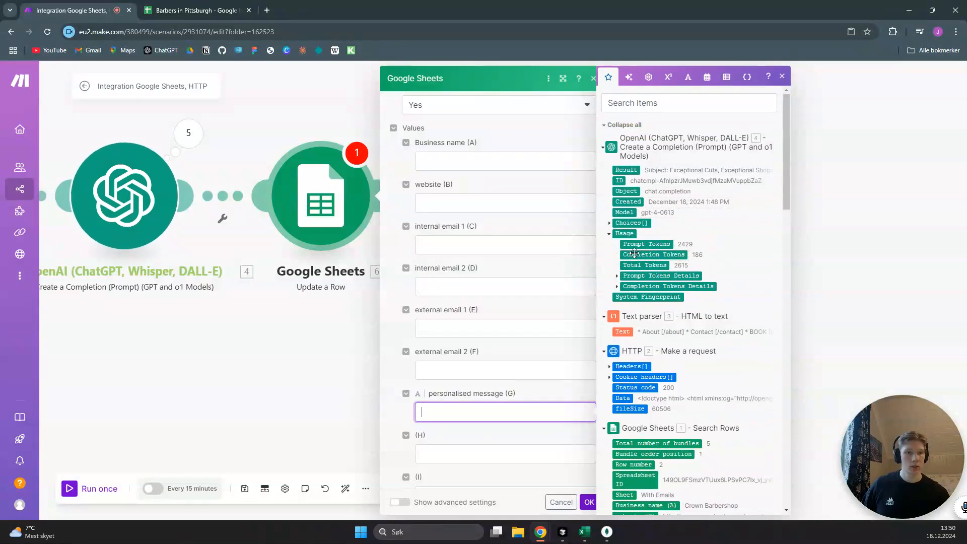
left_click(612, 225)
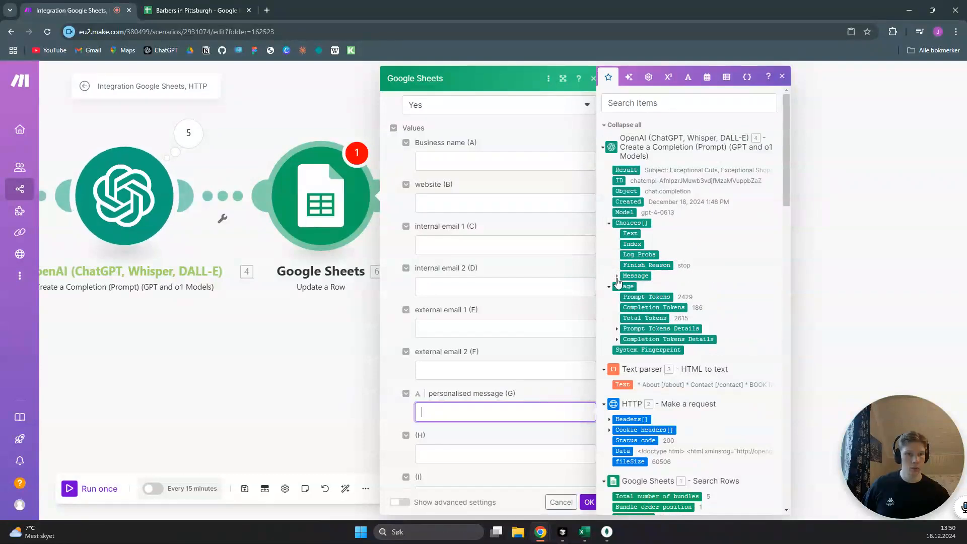
left_click(620, 277)
left_click_drag(641, 297, 544, 412)
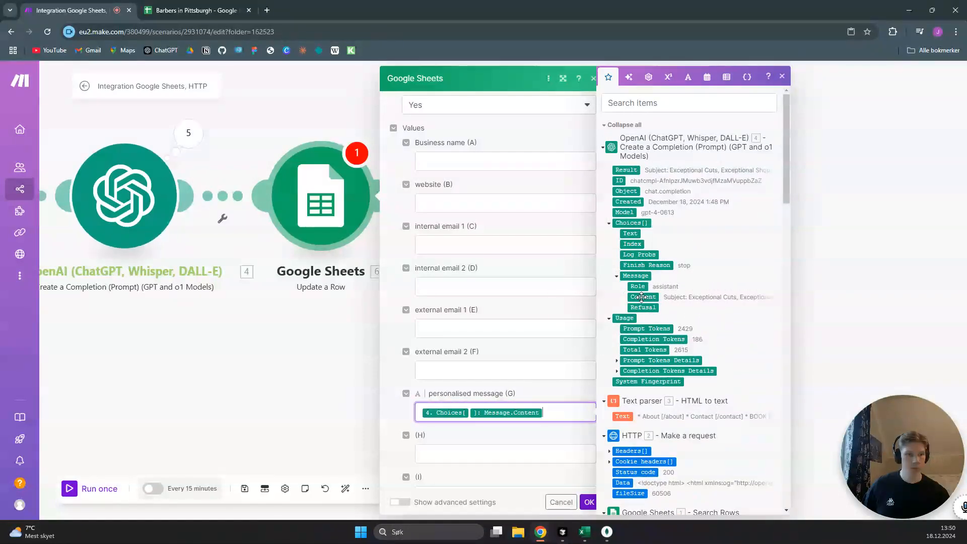
left_click(589, 502)
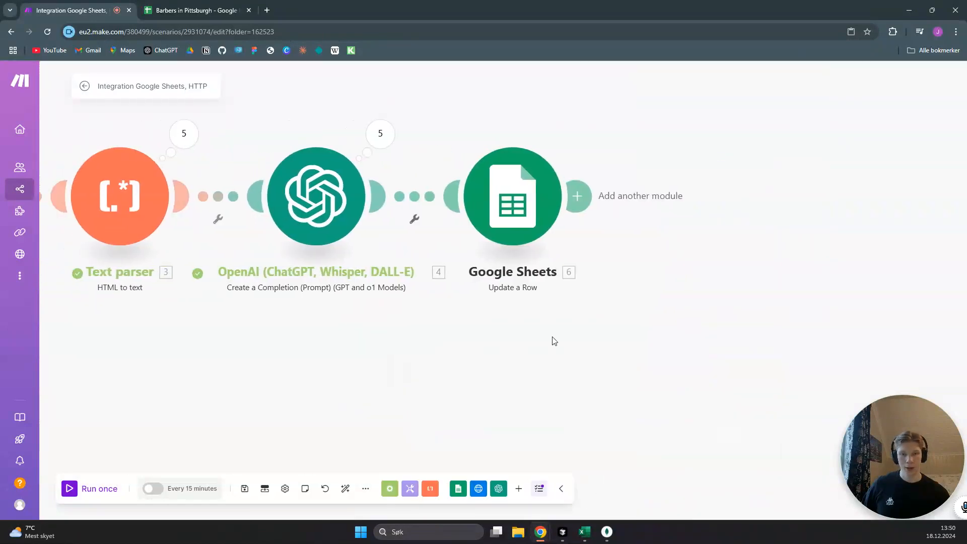
Add "Only return one sentence, not the full email." to the end of the OpenAI module's System message
left_click(390, 203)
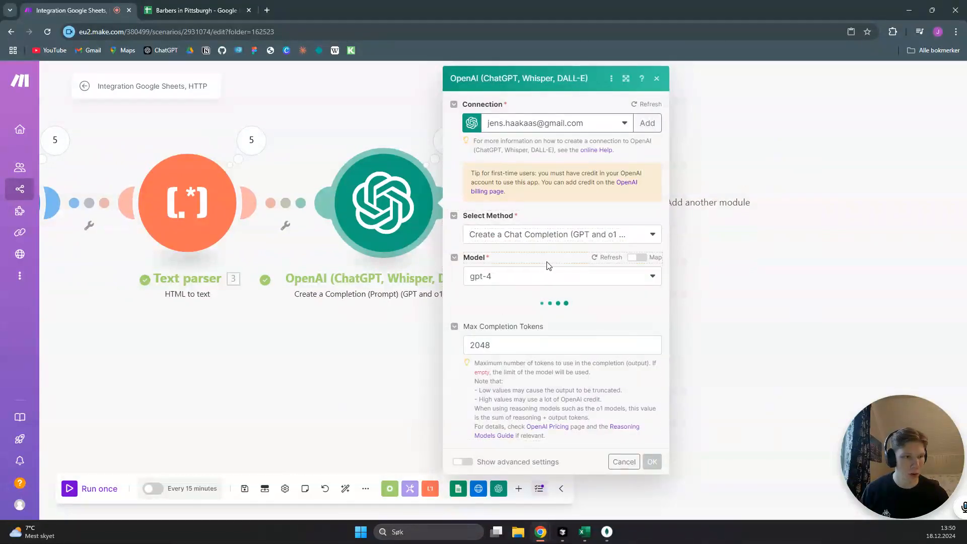
scroll(553, 317, "down", 2)
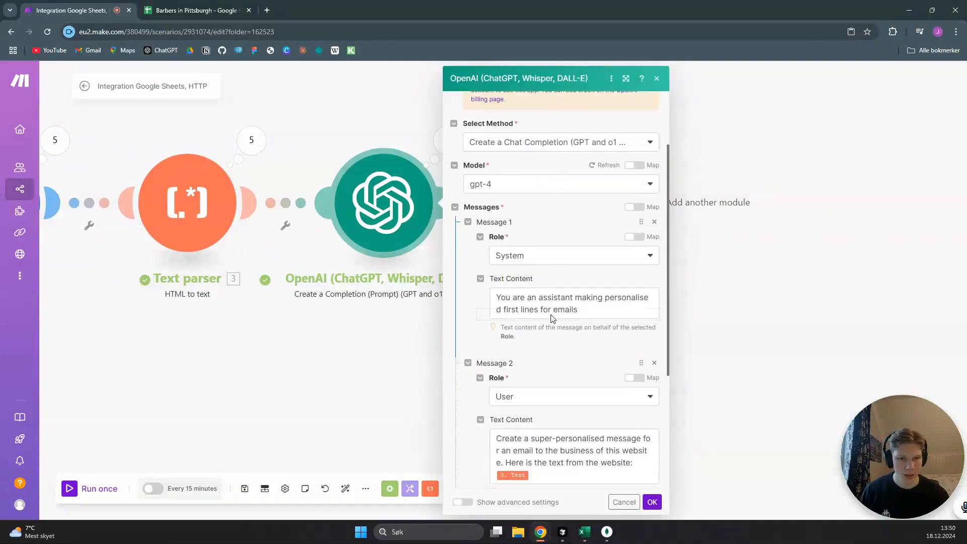
scroll(553, 318, "down", 2)
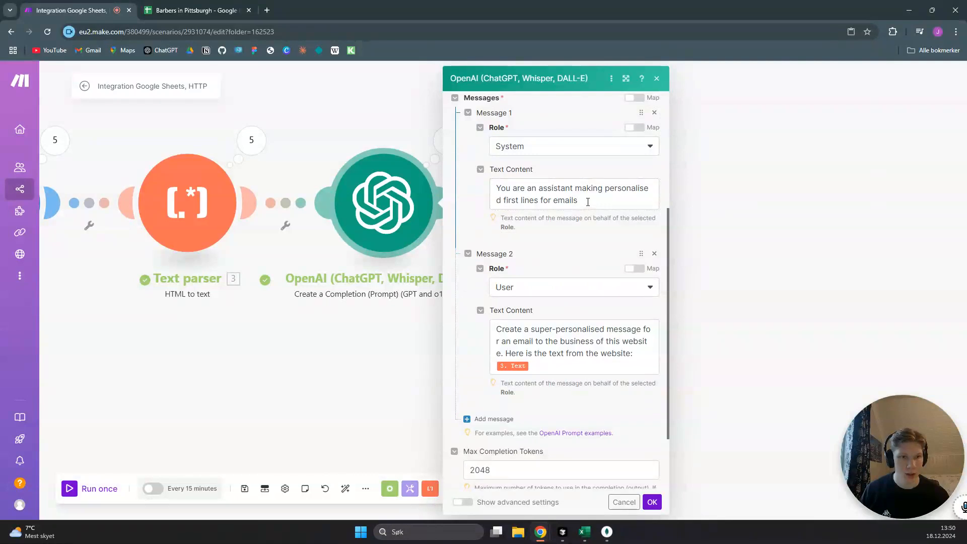
left_click(587, 201)
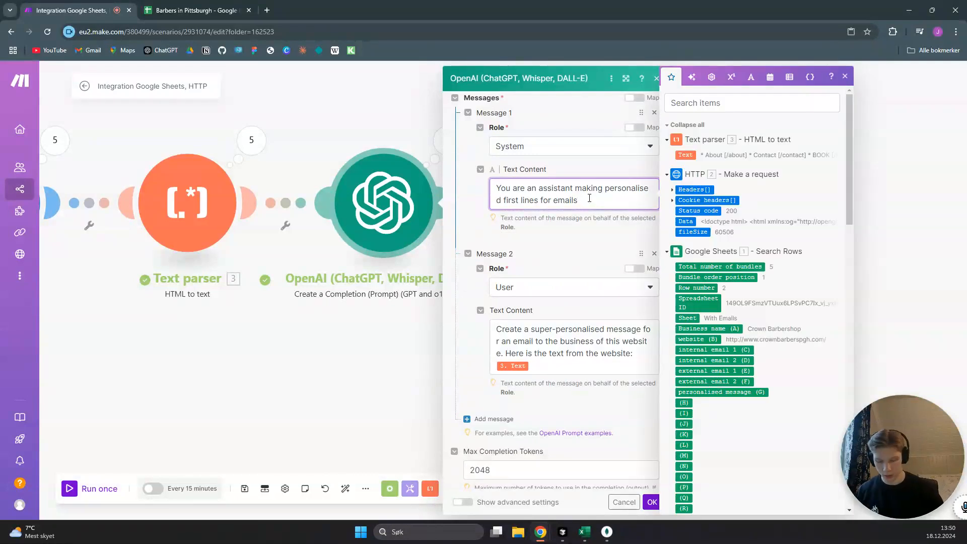
type(". Only make")
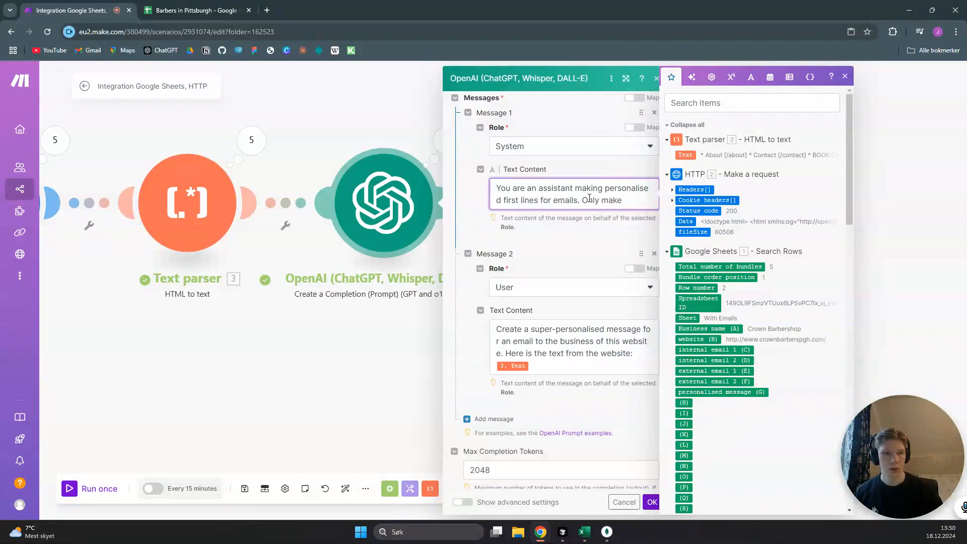
key("BackSpace")
key("BackSpace")
key("BackSpace")
key("BackSpace")
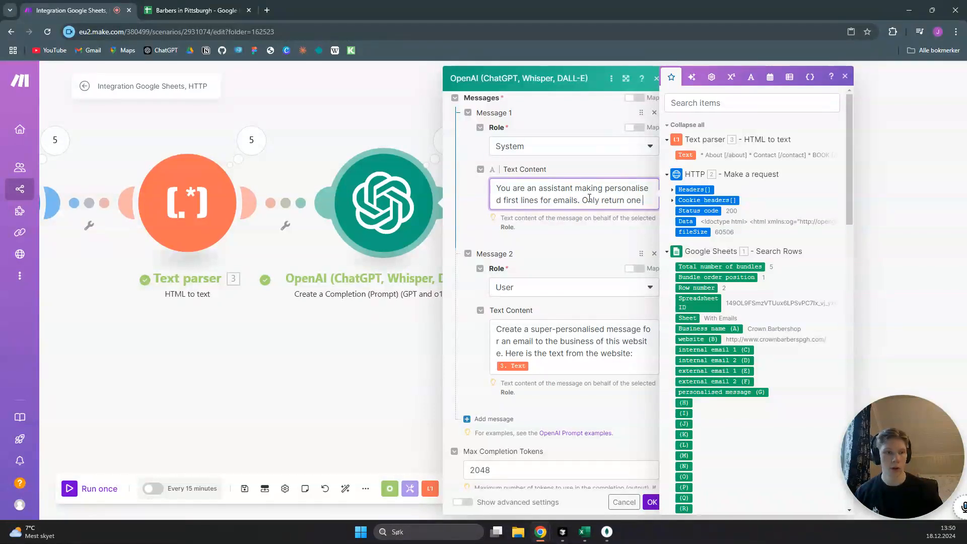
type("return one setn")
key("BackSpace")
key("BackSpace")
key("BackSpace")
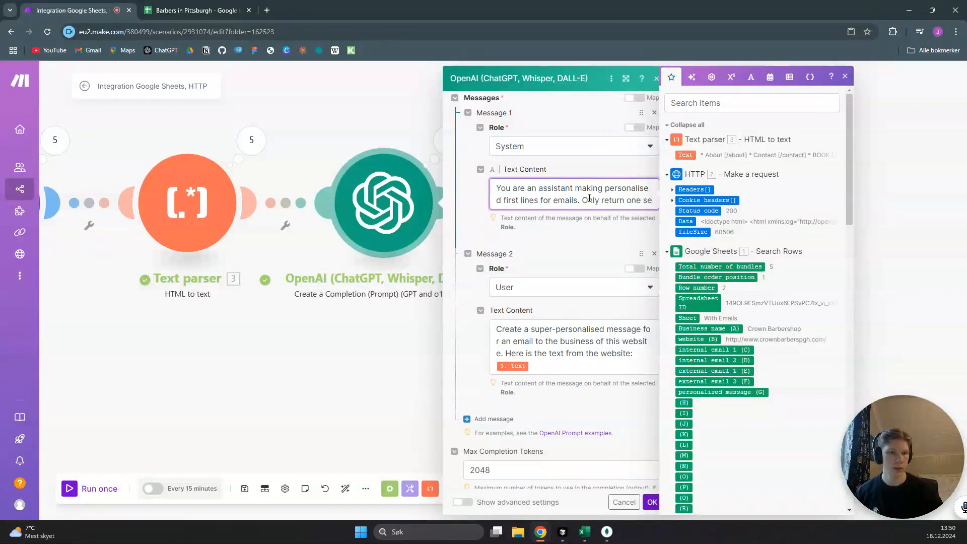
type("ntence, not the")
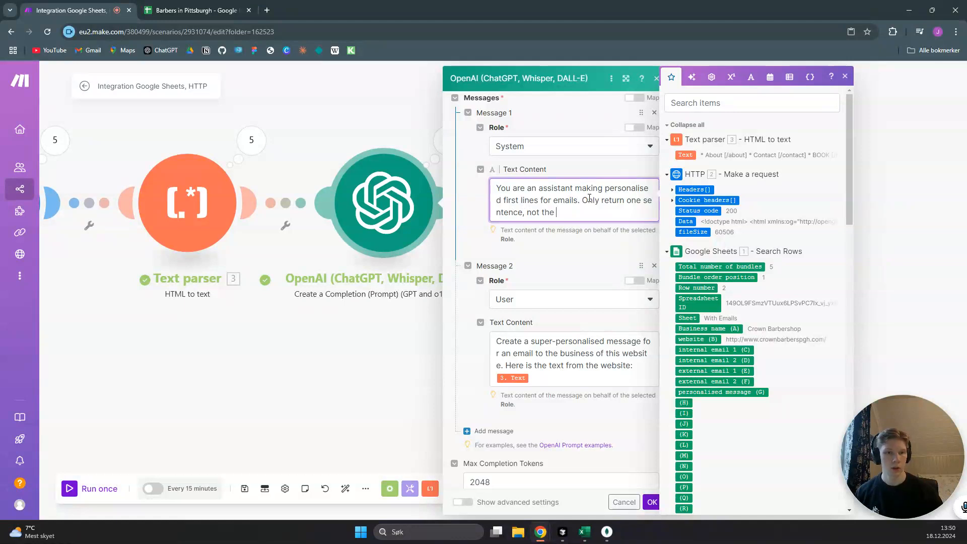
type("l.")
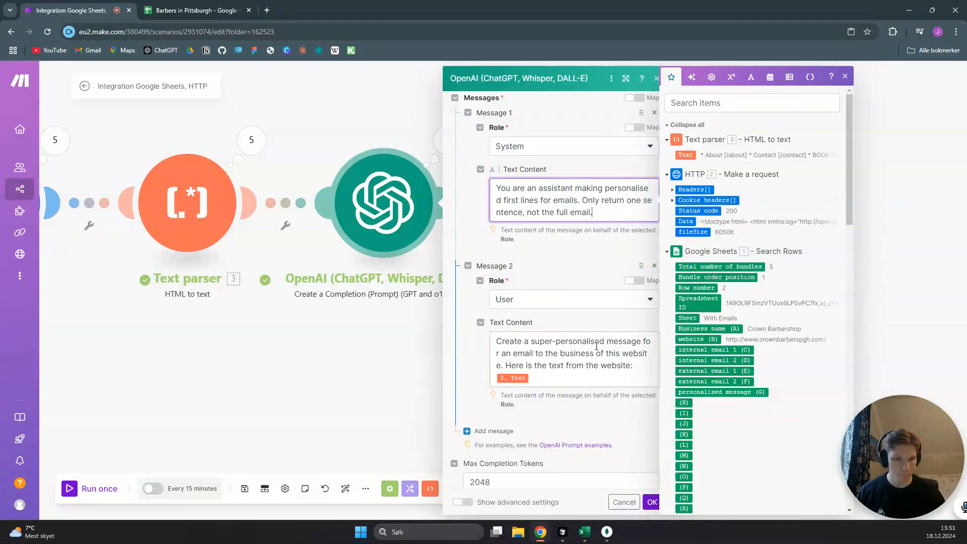
Insert "Only return one sentence." before "Here is the text from the website" in the OpenAI module's User message and save the module
left_click(601, 354)
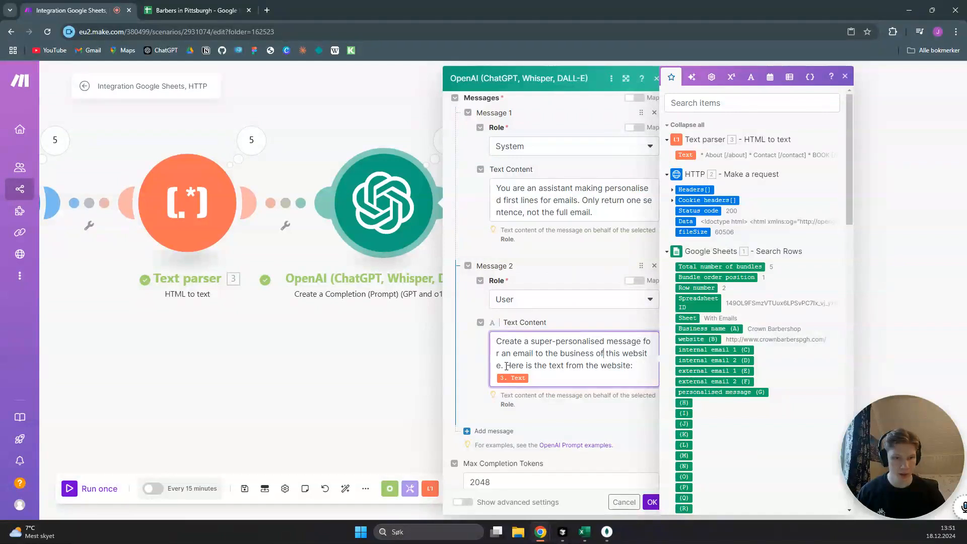
left_click(506, 365)
type("Only rert")
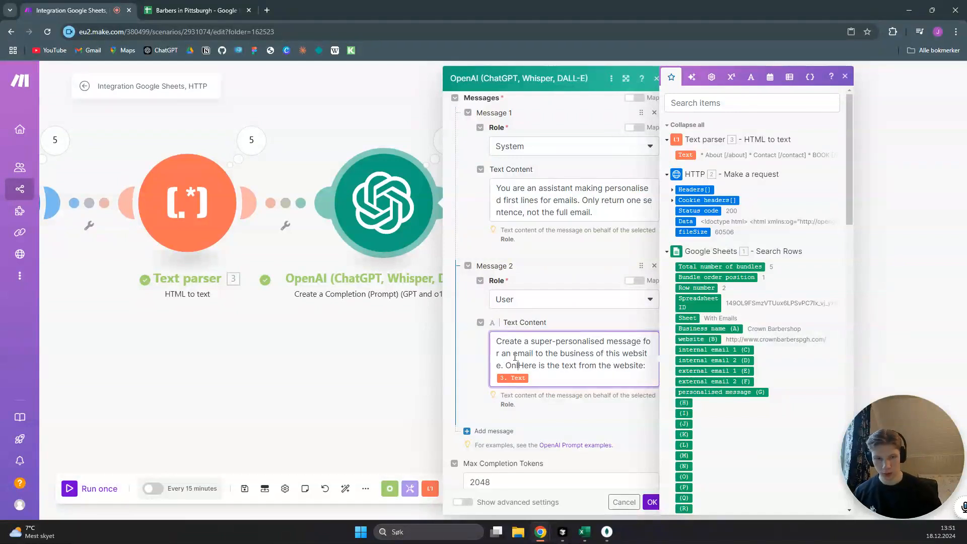
key("BackSpace")
key("BackSpace")
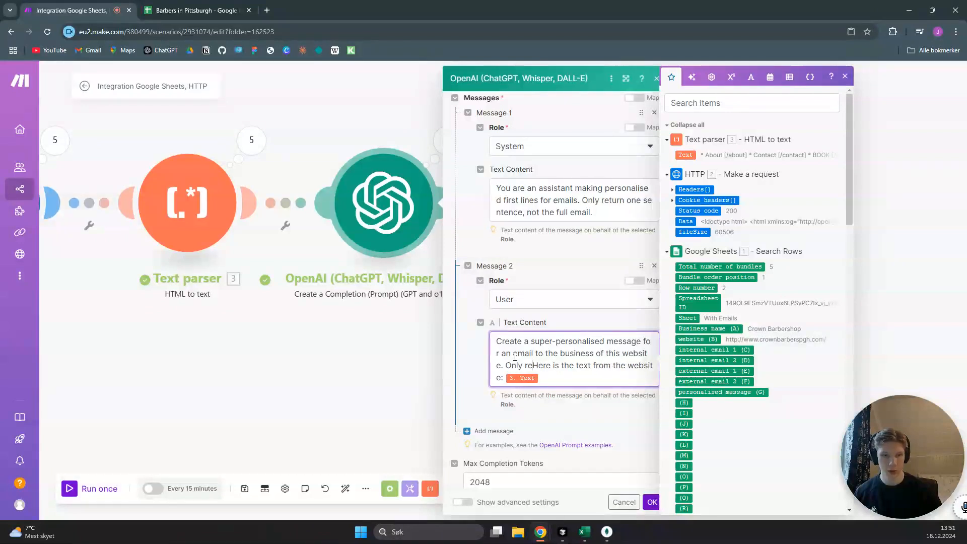
type("turn one ")
type("sentence")
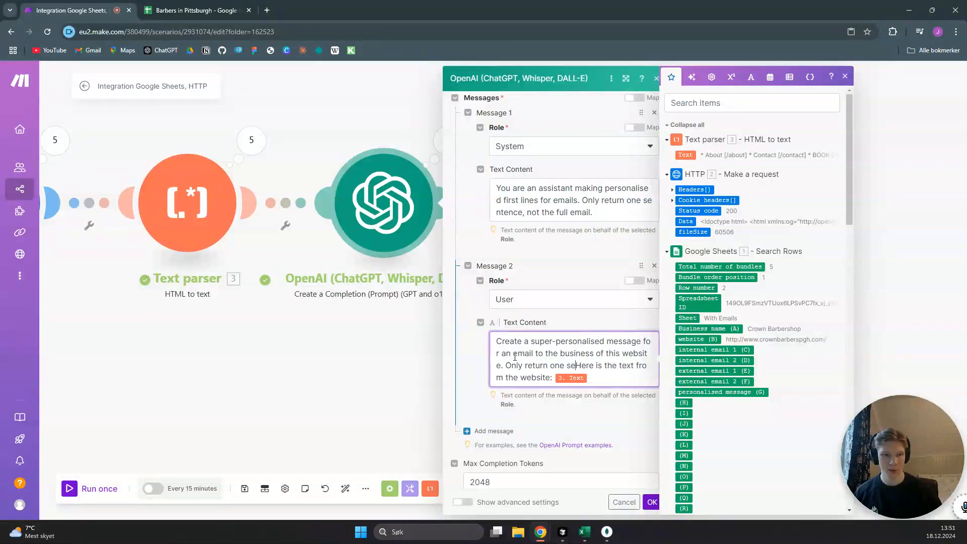
type(".")
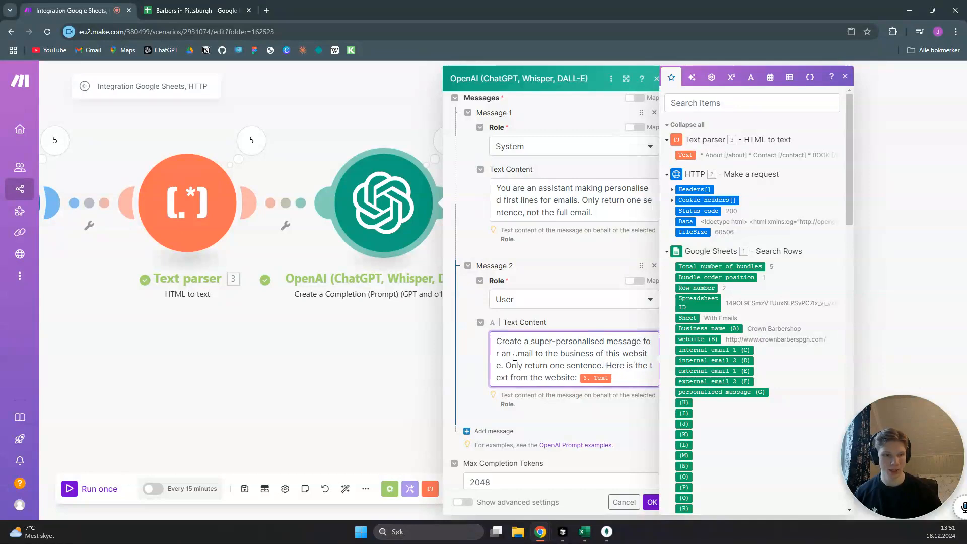
left_click(651, 503)
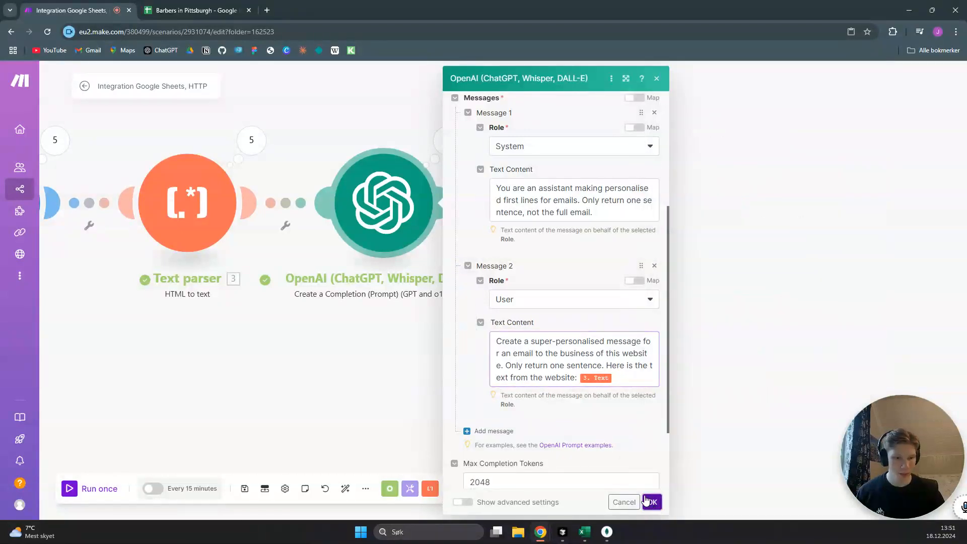
Run the scenario once and examine the personalised message column in the Barbers in Pittsburgh spreadsheet in Google Sheets, returning to Make
left_click_drag(460, 351, 737, 363)
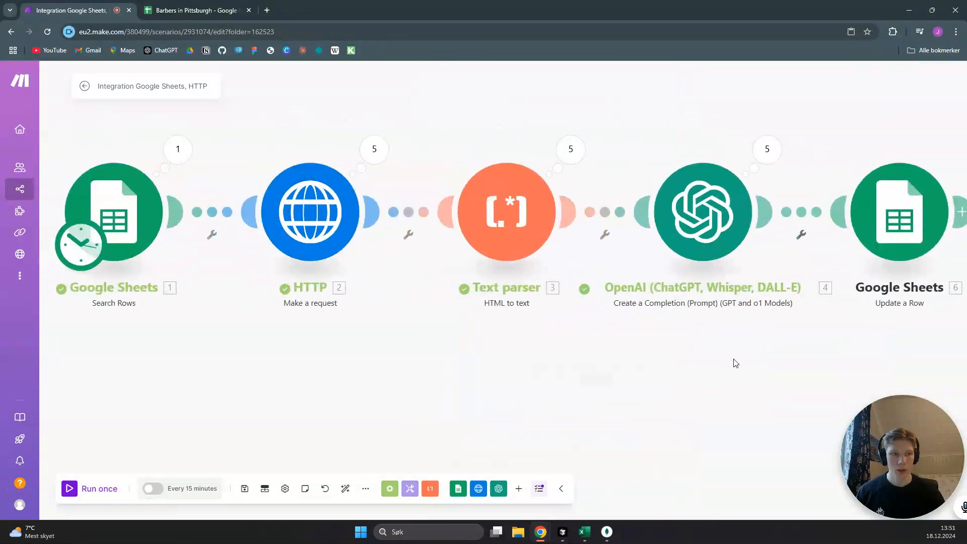
left_click(100, 490)
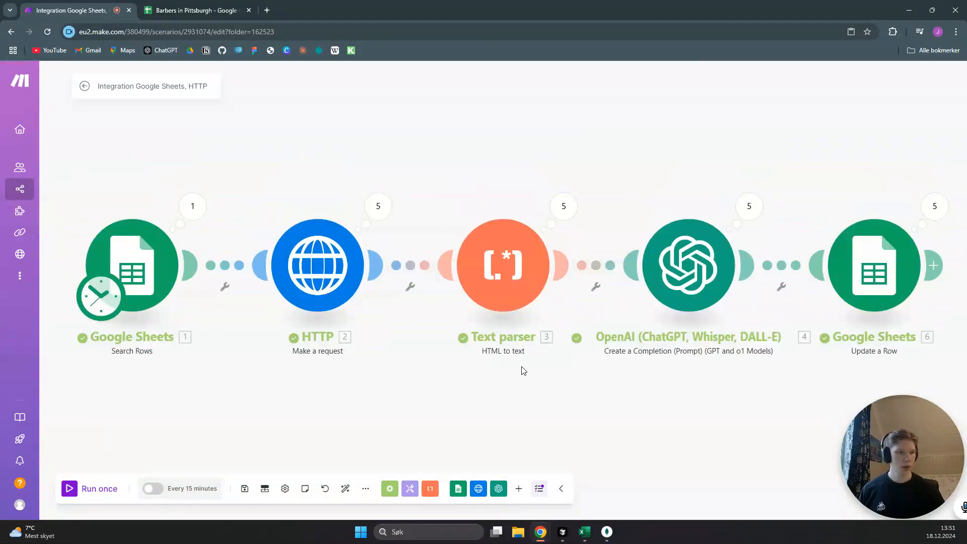
left_click(194, 10)
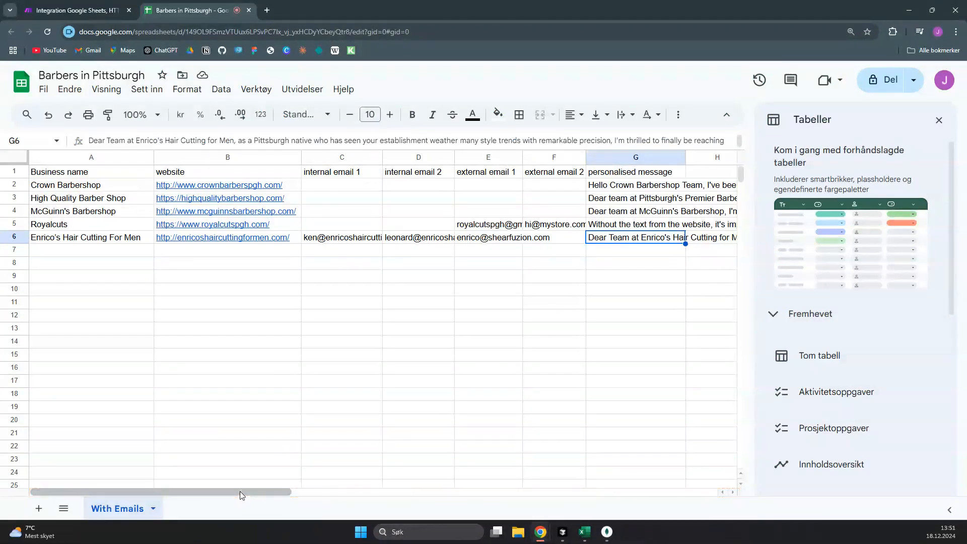
left_click_drag(240, 493, 378, 417)
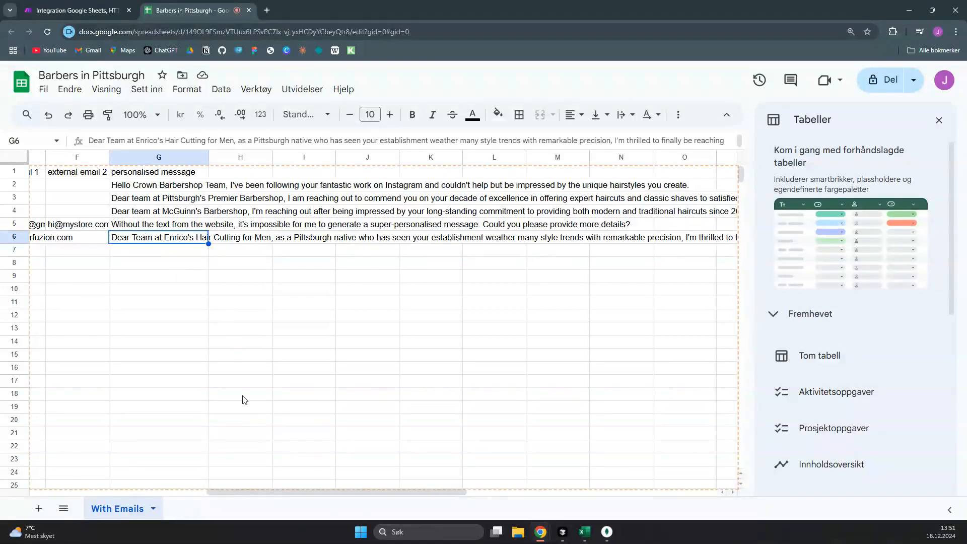
left_click_drag(258, 493, 76, 416)
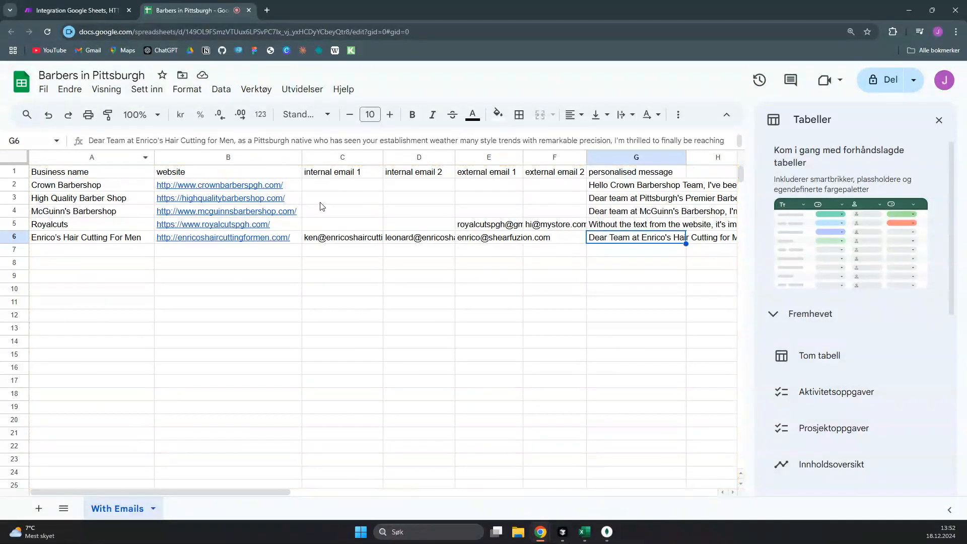
left_click(106, 7)
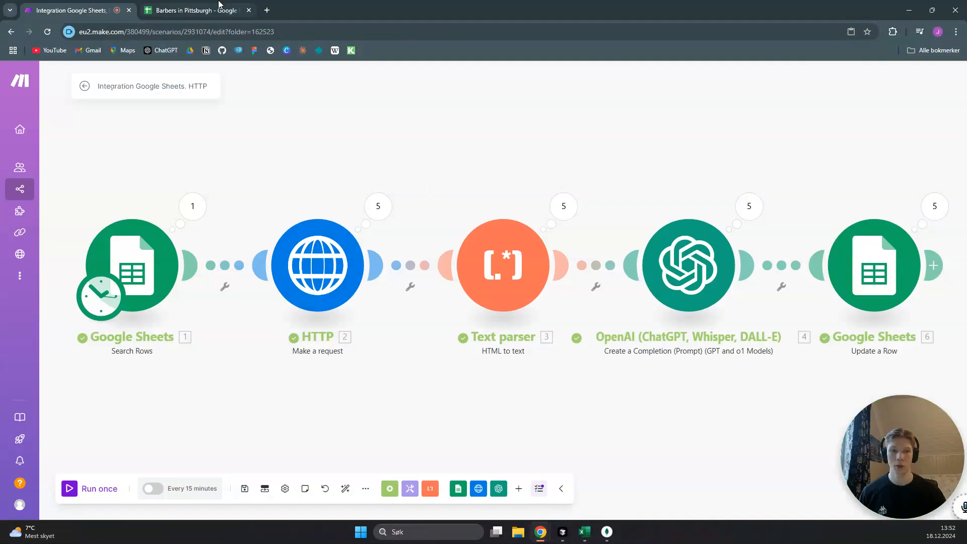